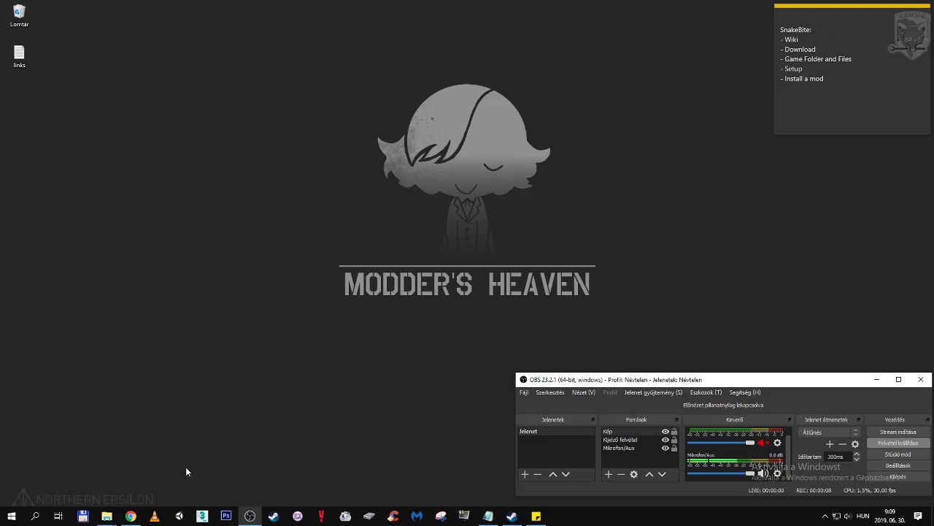
Switch to Chrome and read through the SnakeBite Mod Manager article on the Metal Gear Modding Wiki
click(132, 516)
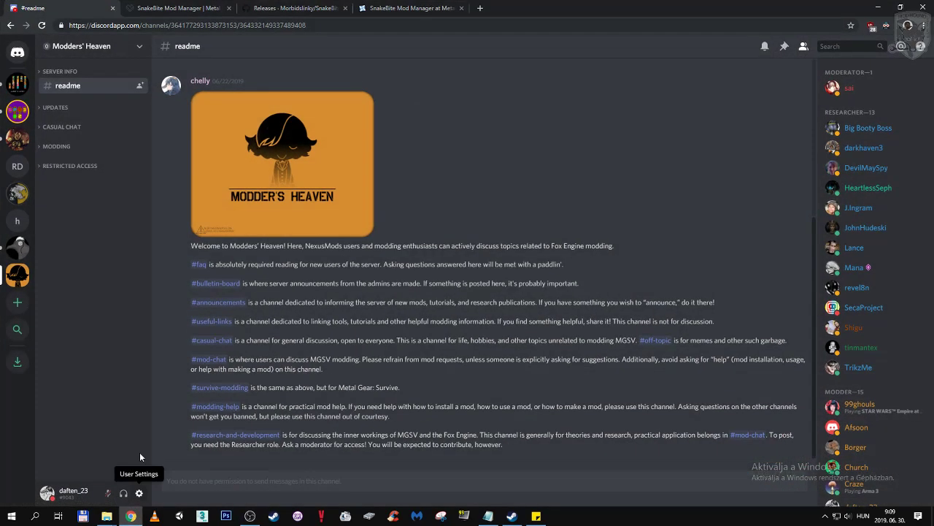
click(176, 8)
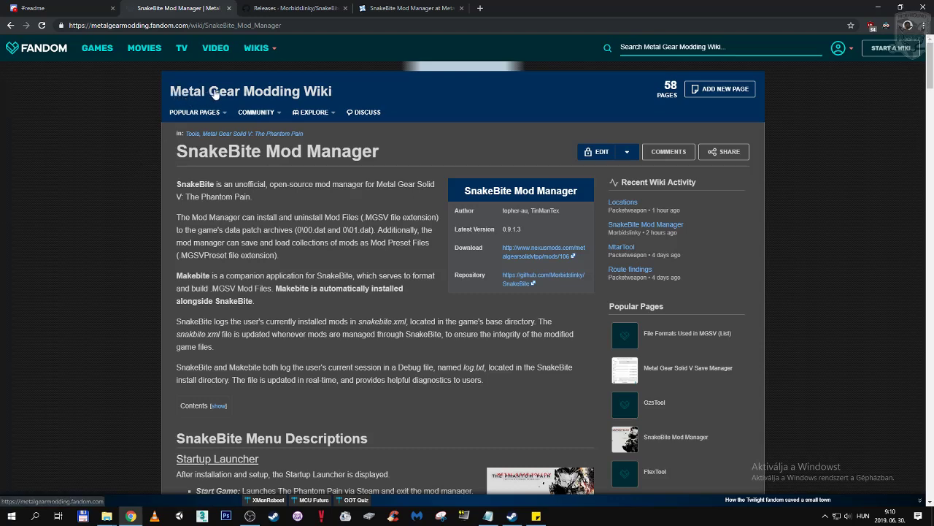
scroll(108, 202, down, 2)
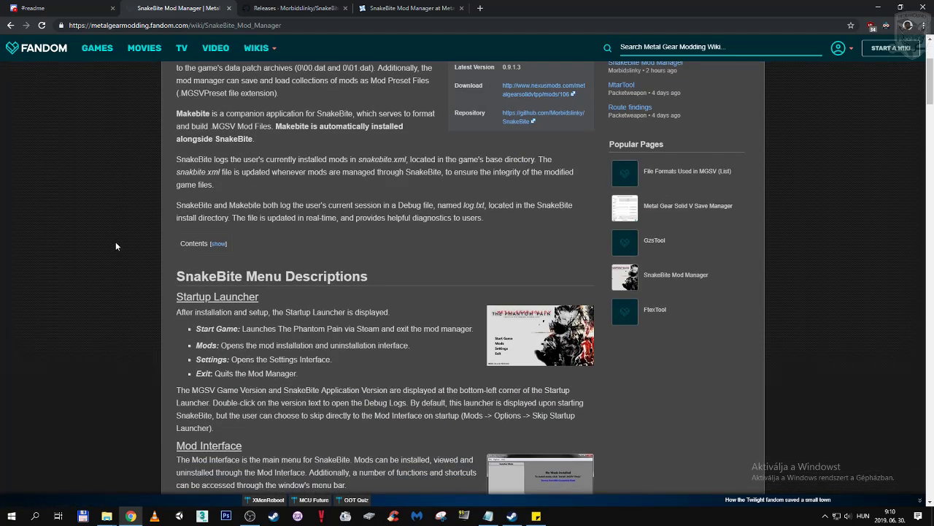
scroll(115, 246, down, 3)
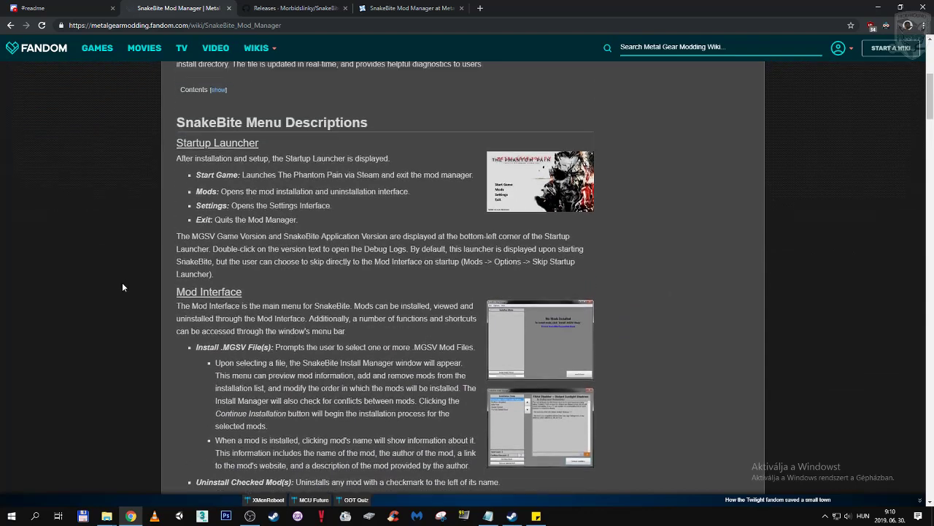
scroll(122, 287, up, 4)
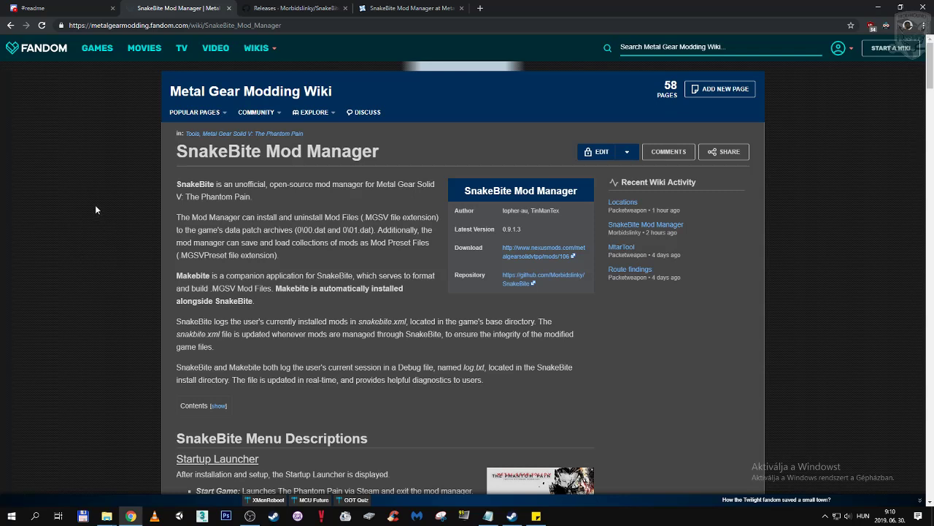
Review SnakeBite's download pages on GitHub and Nexus Mods, including the assets of GitHub release 0.9.1.3b
click(314, 11)
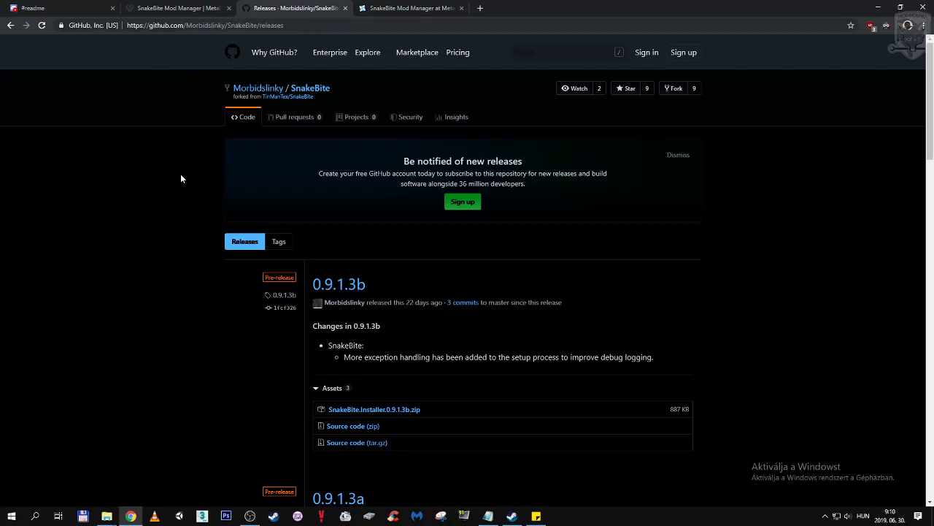
click(412, 9)
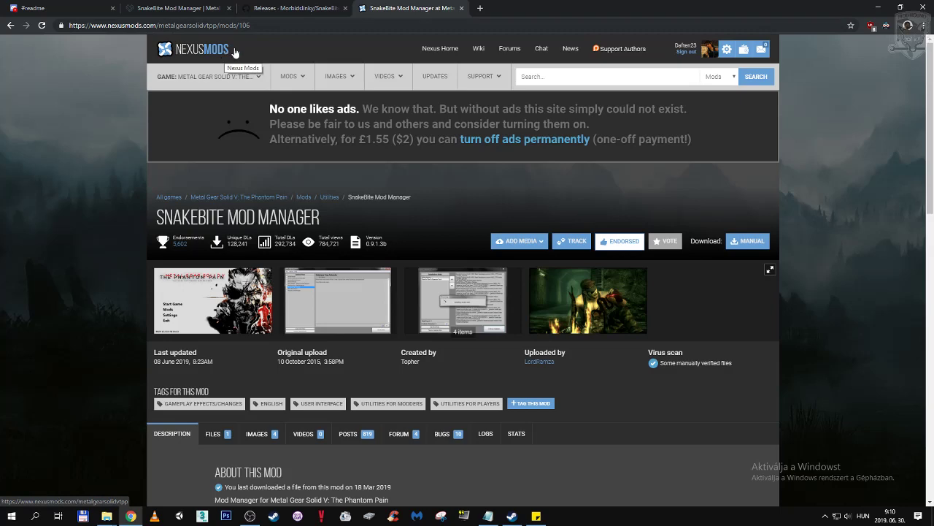
click(321, 9)
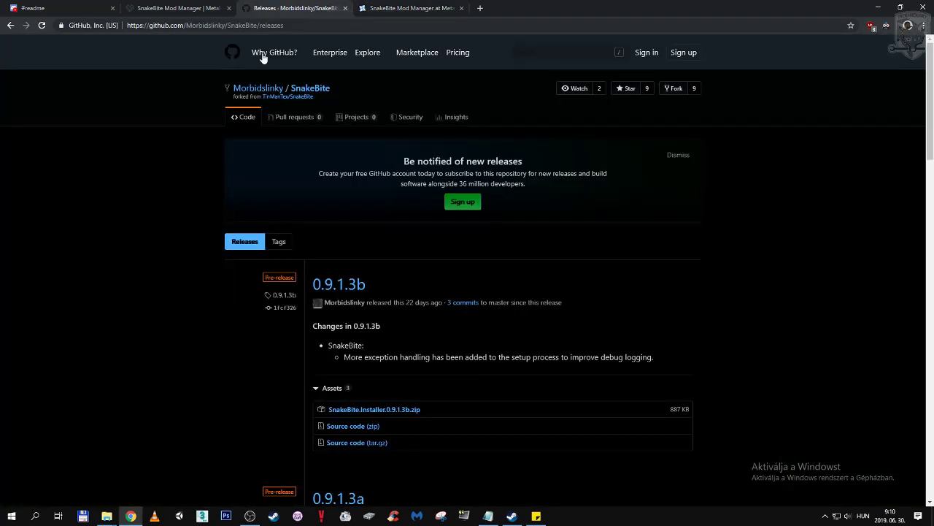
scroll(232, 406, down, 1)
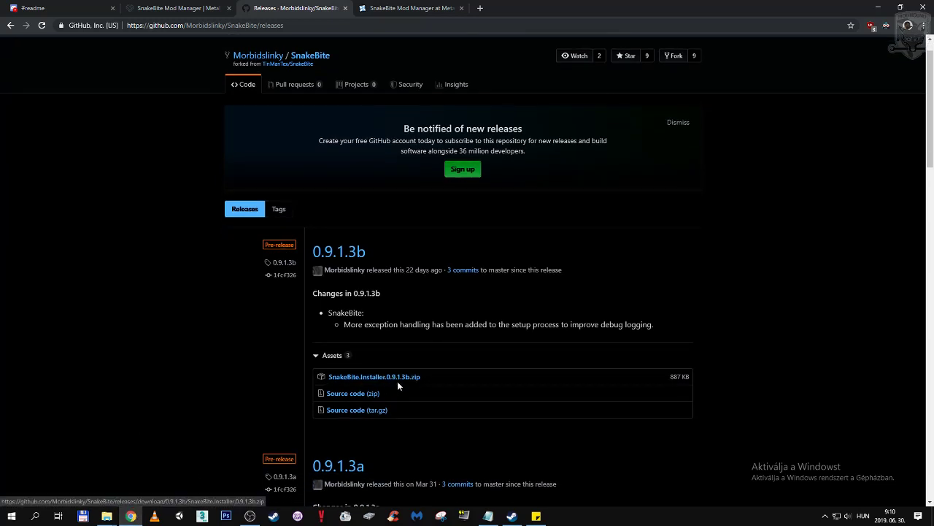
Switch to the Mods folder in File Explorer, check the SnakeBite.Installer.0.9.1.3b archive, and run the extracted SnakeBite Installer
click(131, 516)
mouse_move(111, 519)
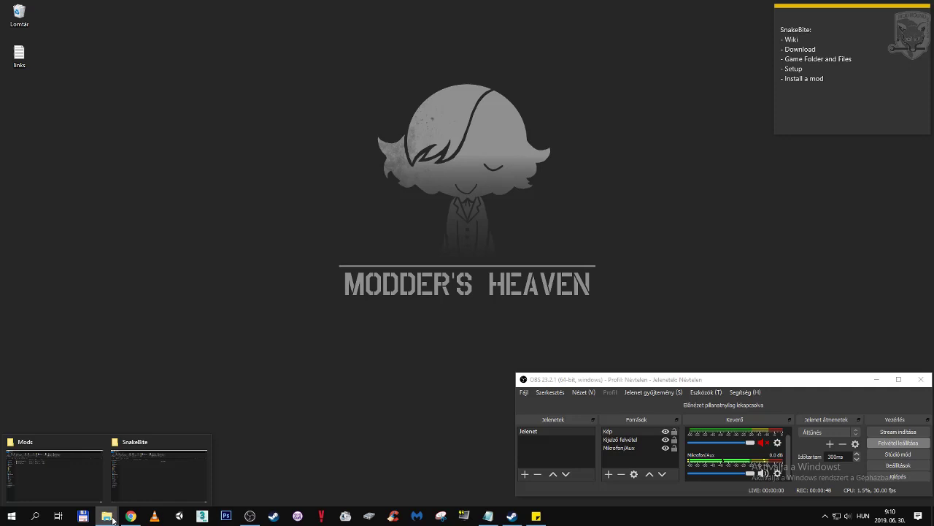
click(69, 471)
double_click(151, 126)
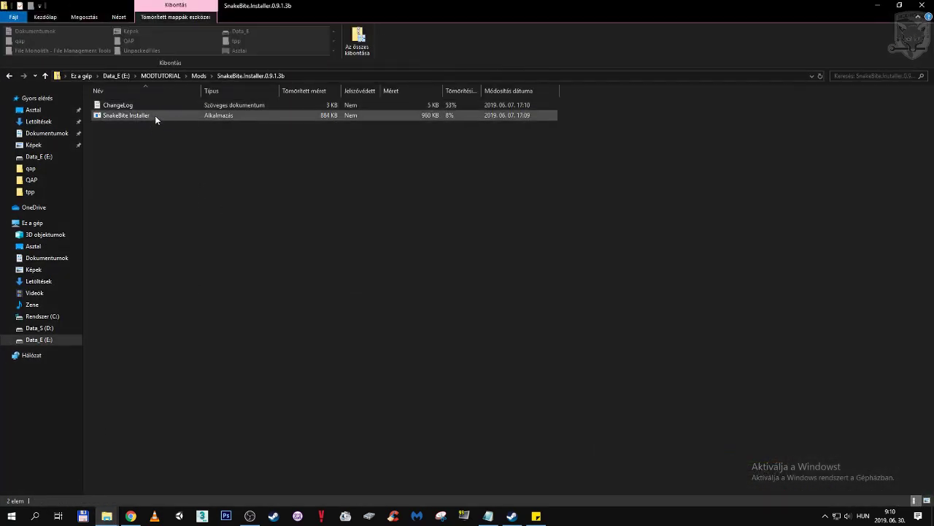
click(8, 76)
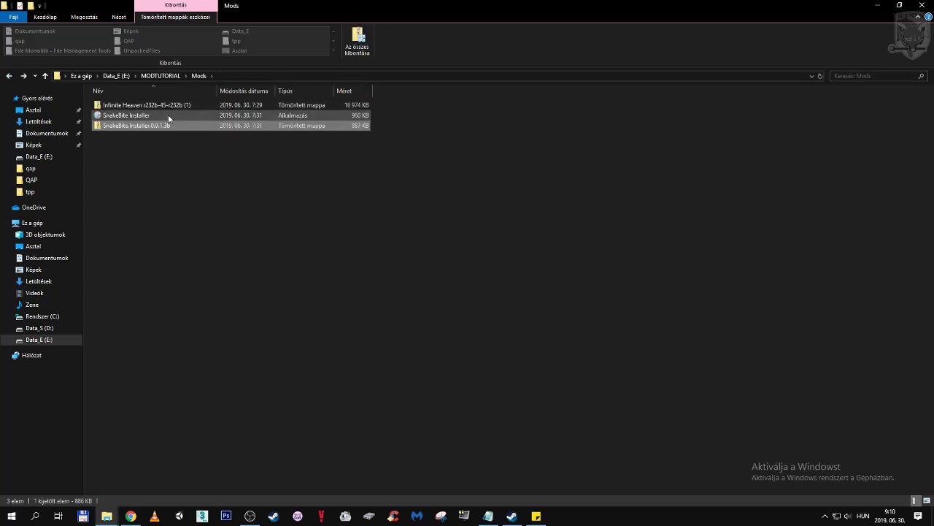
click(187, 115)
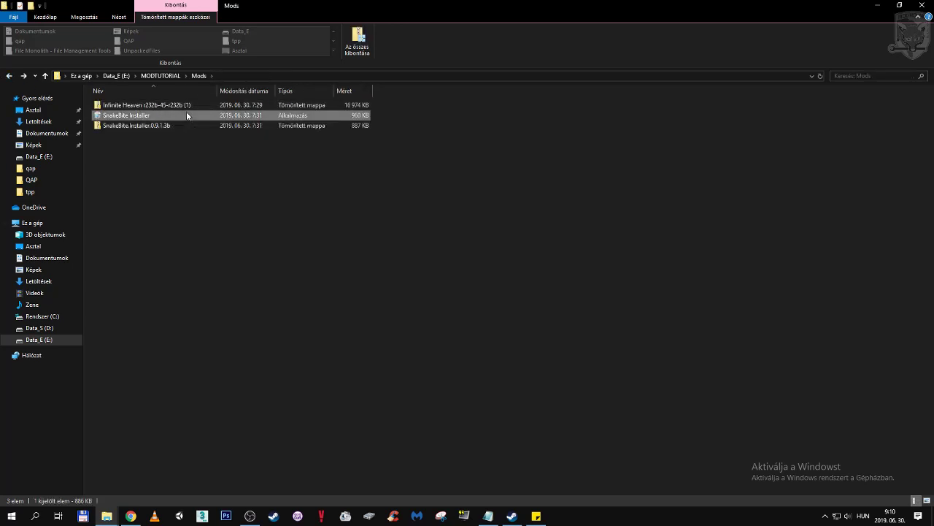
double_click(187, 115)
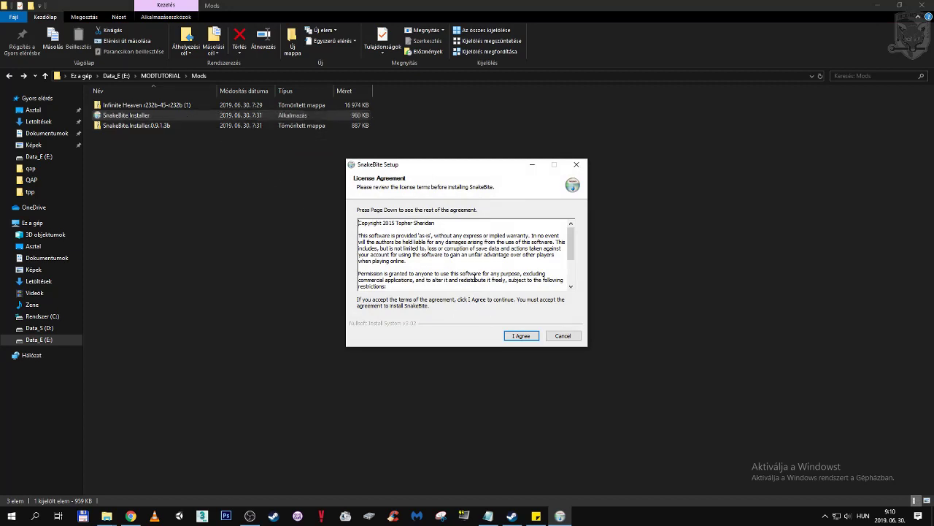
Accept the license, install SnakeBite with the default component, location and Start Menu folder, view the installation details, and close the installer
click(518, 336)
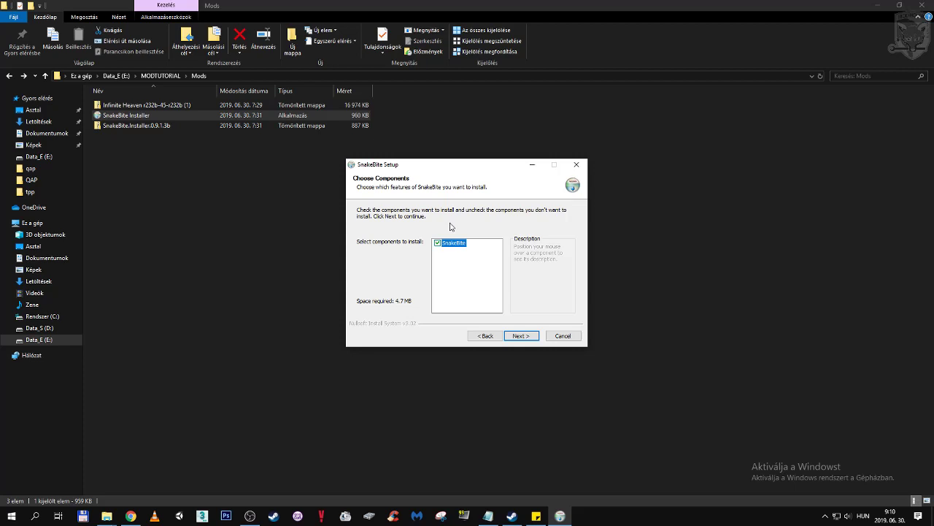
mouse_move(440, 247)
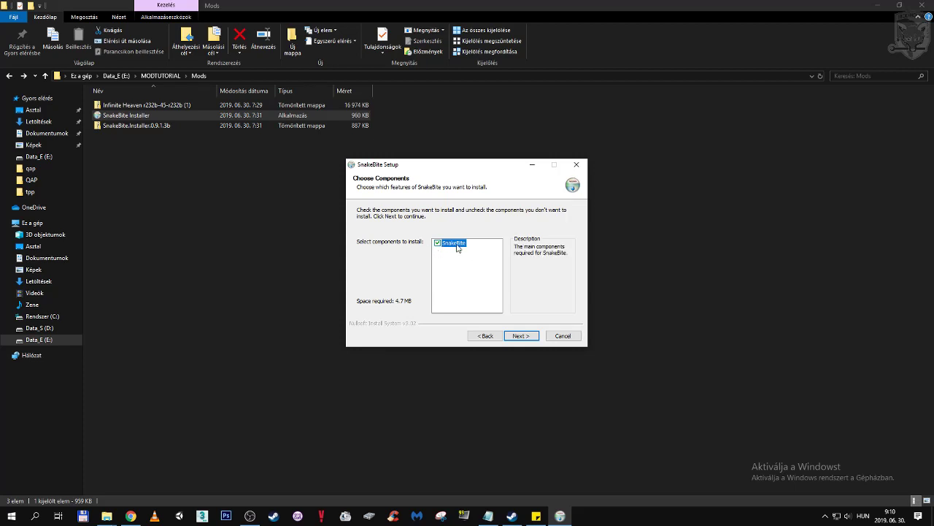
click(519, 336)
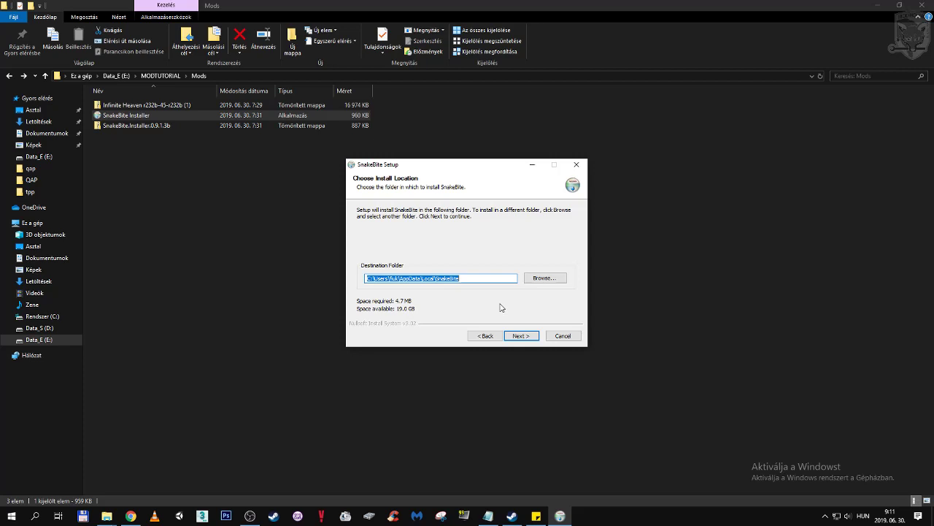
click(519, 335)
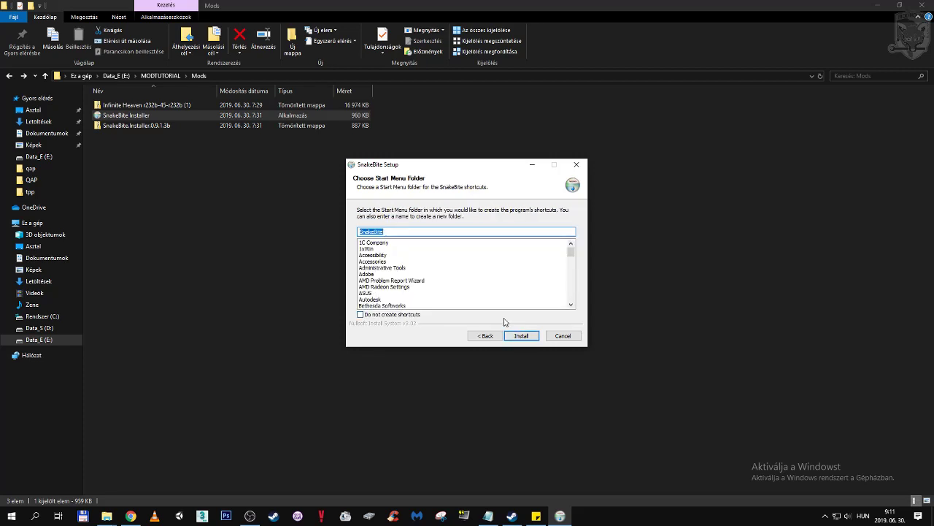
click(521, 336)
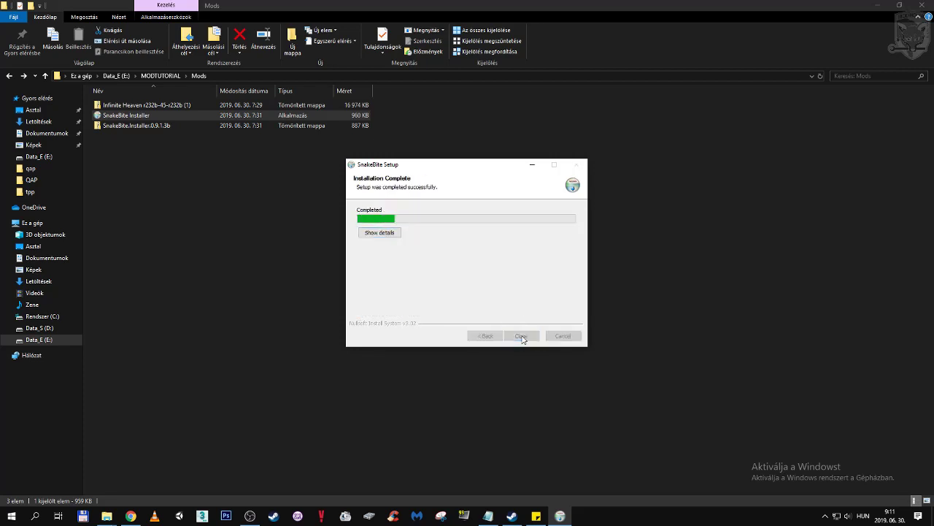
click(380, 232)
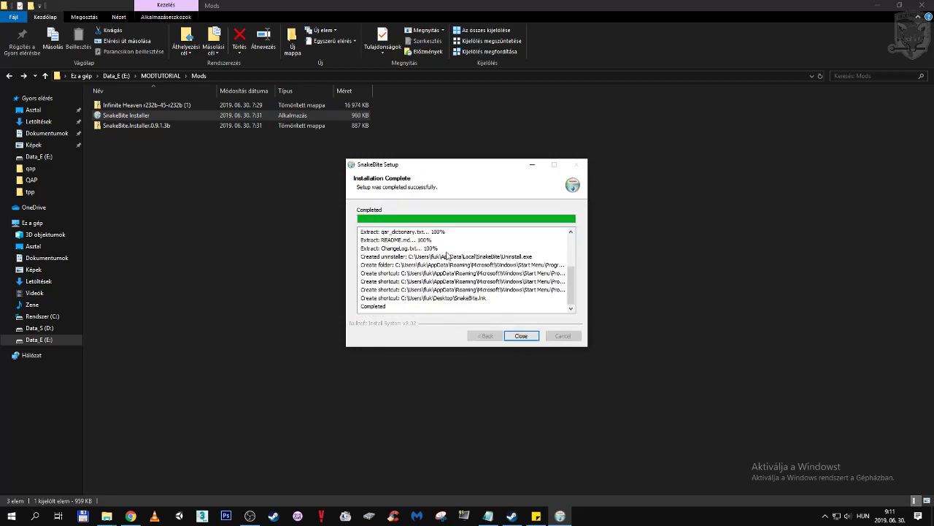
click(522, 336)
Launch SnakeBite from its desktop shortcut and advance its setup to the Metal Gear Solid V installation directory
click(878, 5)
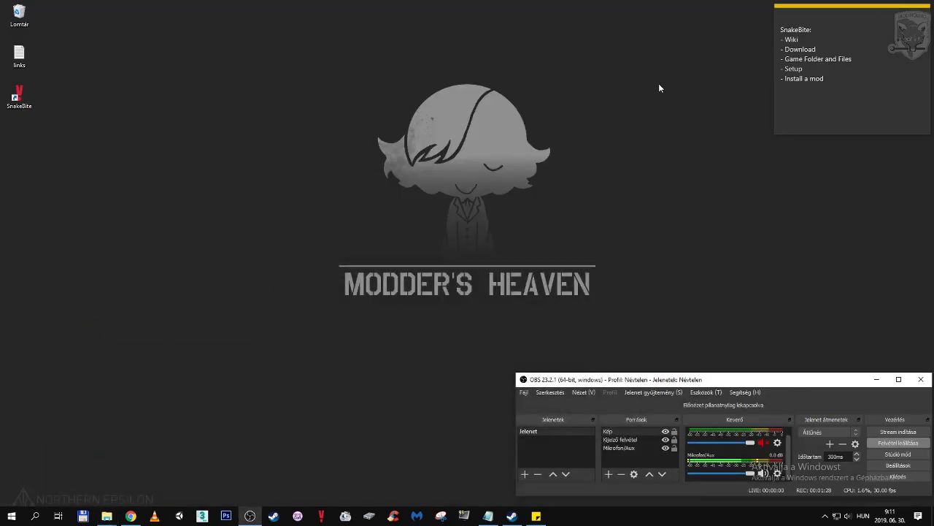
right_click(17, 95)
click(60, 107)
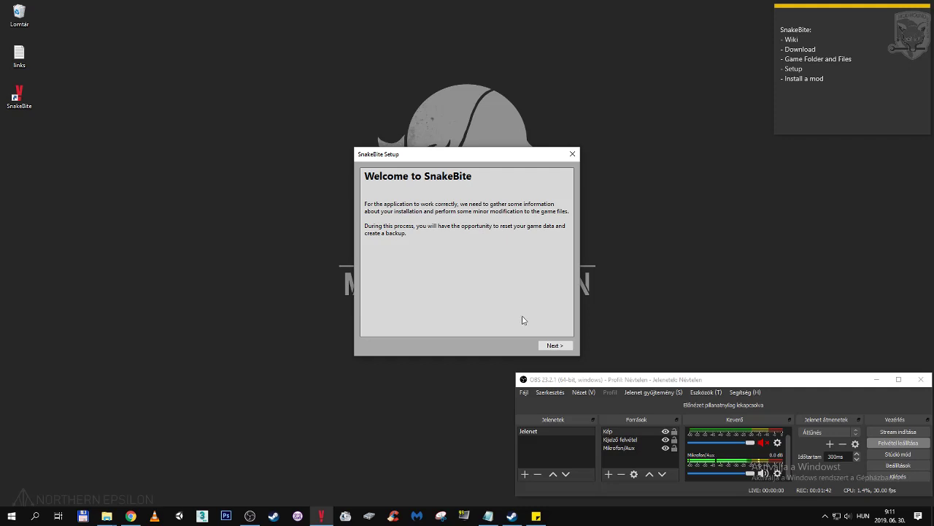
click(555, 346)
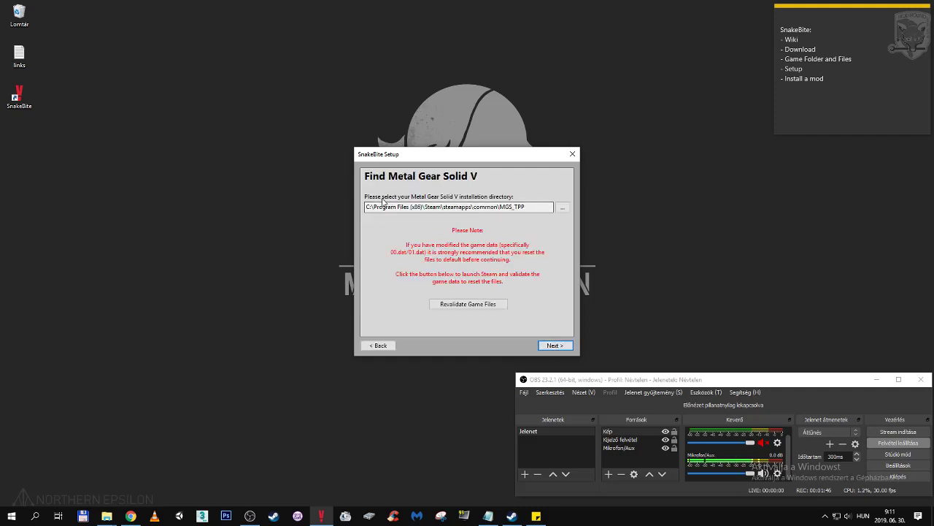
click(530, 210)
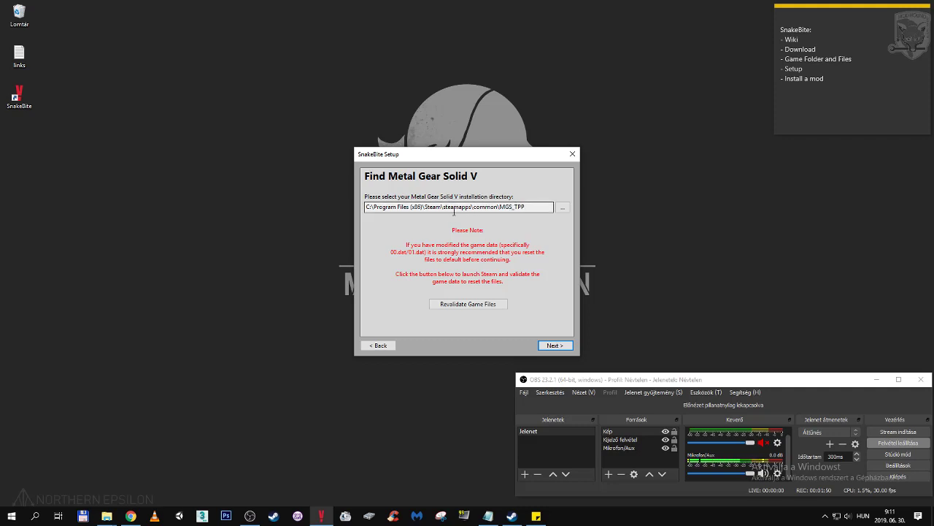
Switch to Steam and open the local files folder of METAL GEAR SOLID V: THE PHANTOM PAIN from its properties
click(511, 517)
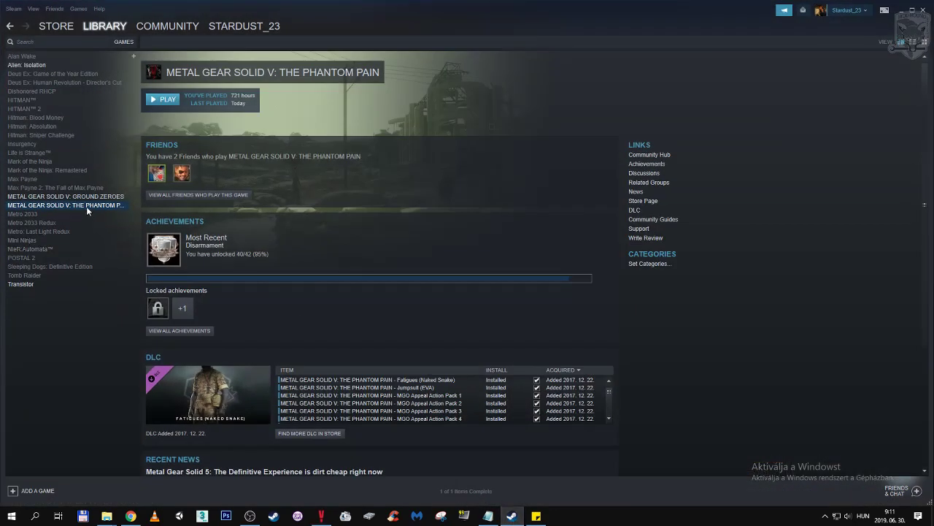
right_click(86, 205)
click(110, 345)
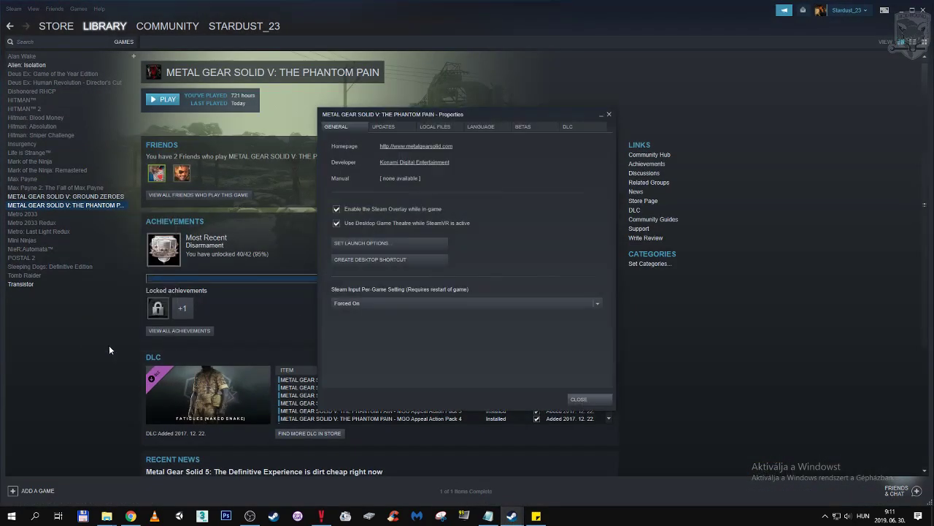
click(434, 125)
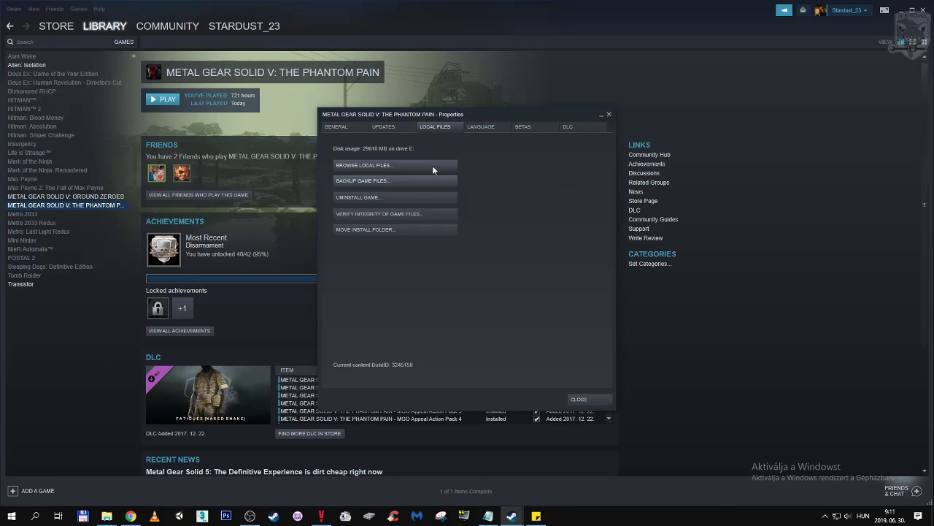
click(432, 165)
Copy the MGS_TPP folder's full path, close the game's properties, and return to SnakeBite Setup
click(355, 75)
key(ctrl+c)
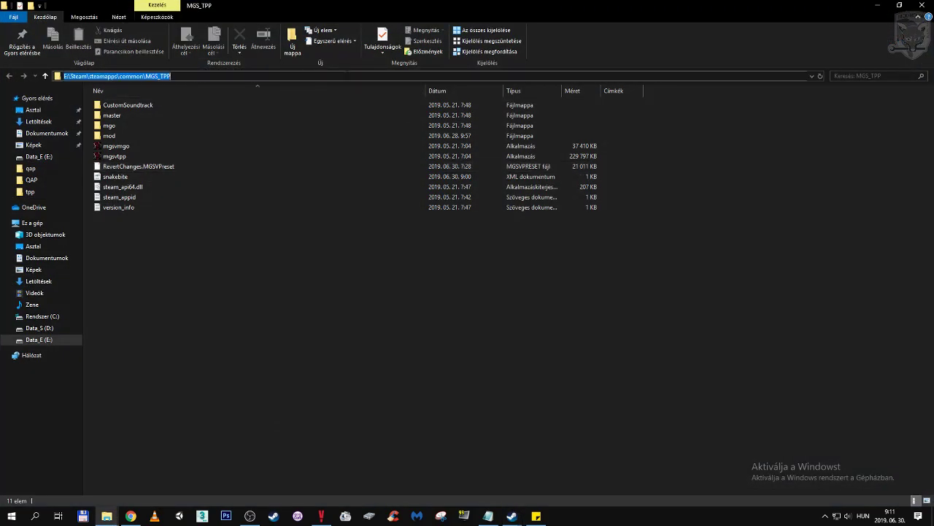
right_click(135, 75)
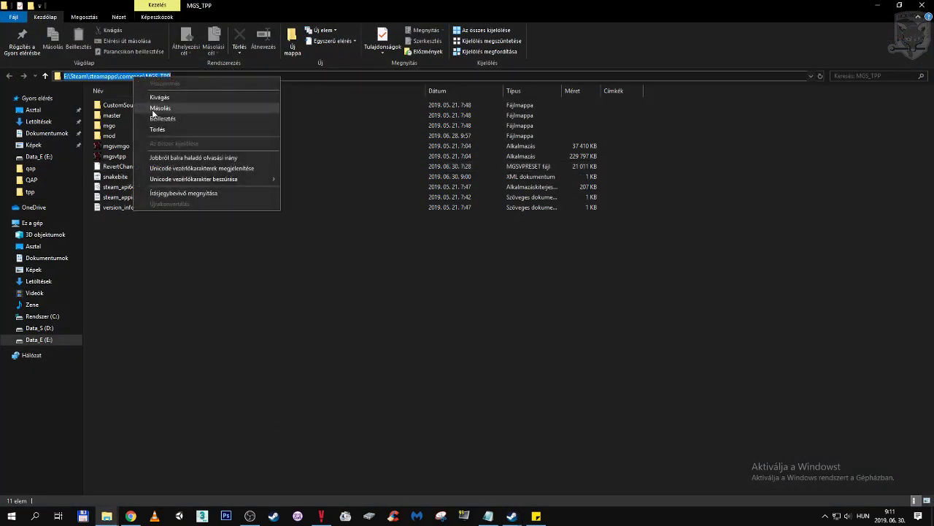
click(156, 106)
key(alt+Tab)
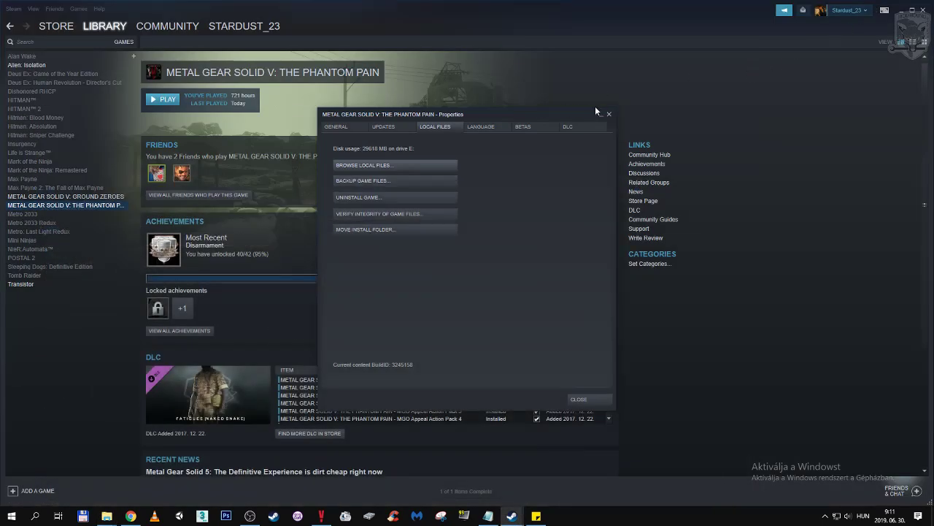
click(608, 114)
click(903, 9)
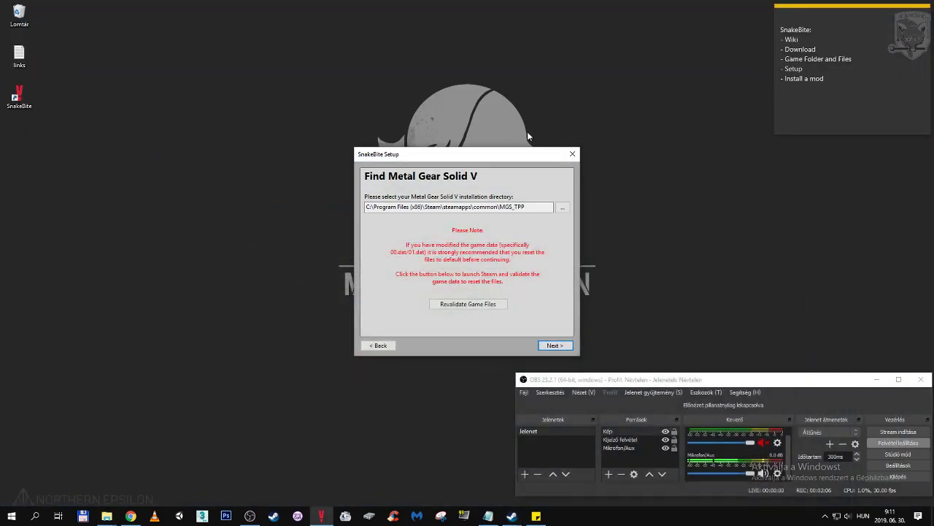
Set the game installation directory to E:\Steam\steamapps\common\MGS_TPP by browsing to the copied path and choosing mgsvtpp
click(562, 207)
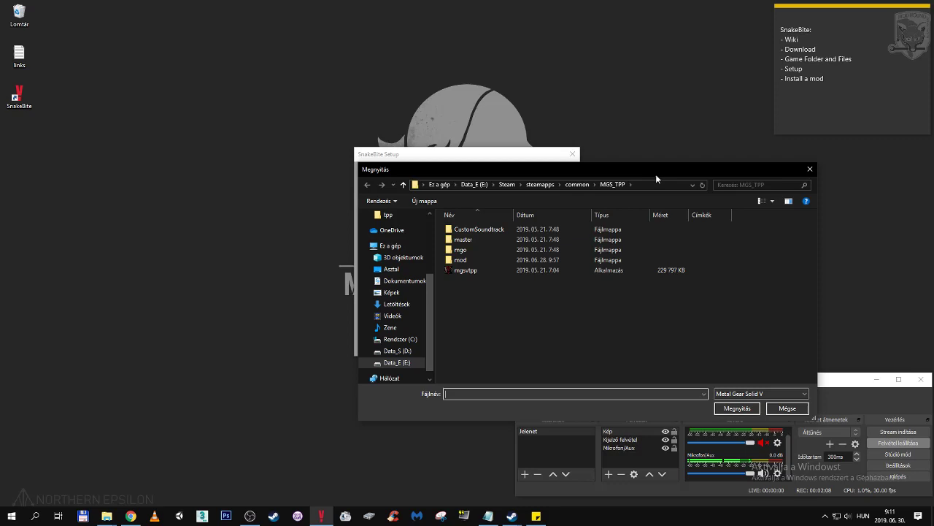
click(655, 184)
right_click(655, 184)
click(668, 227)
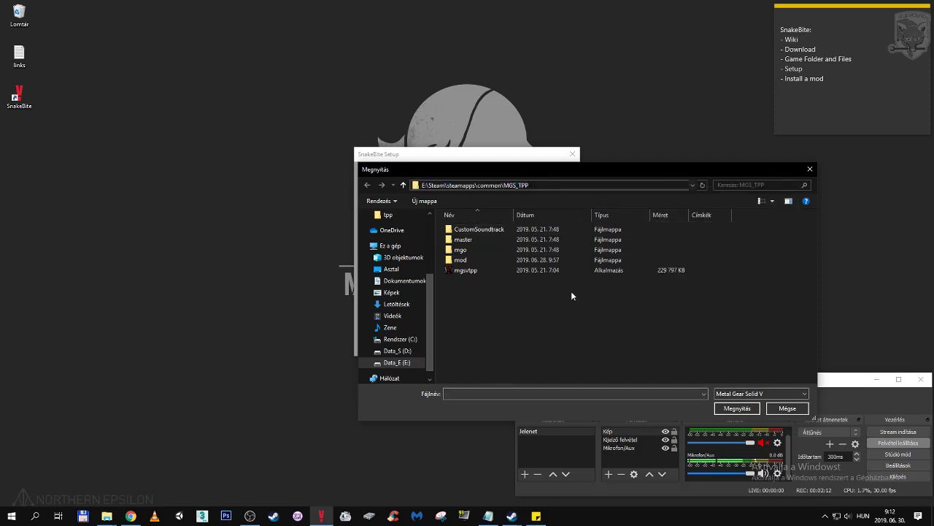
click(559, 275)
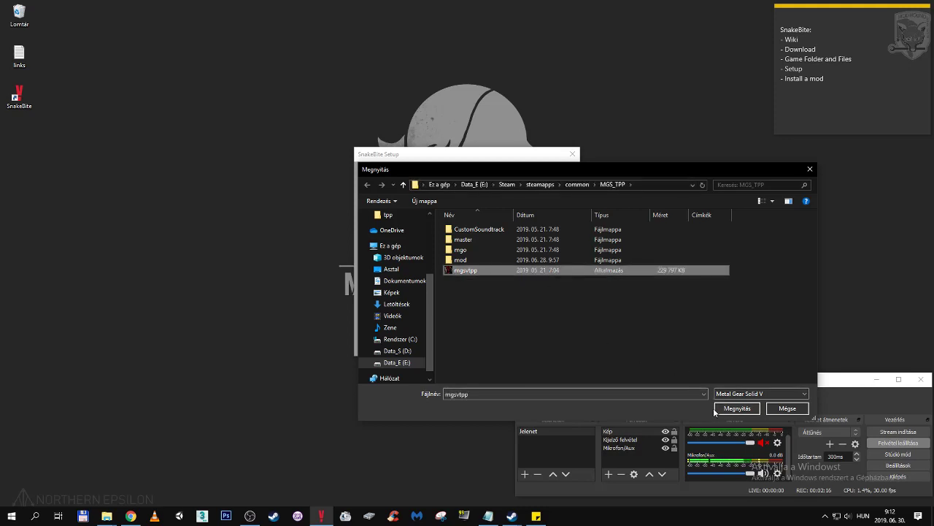
click(738, 408)
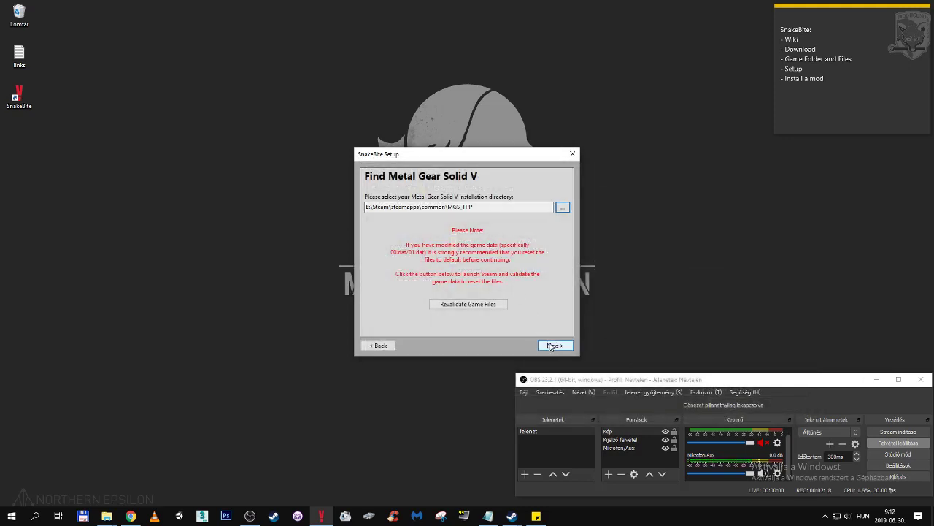
Back up the existing game data over the old backups and start moving the game files into the new archives
click(554, 346)
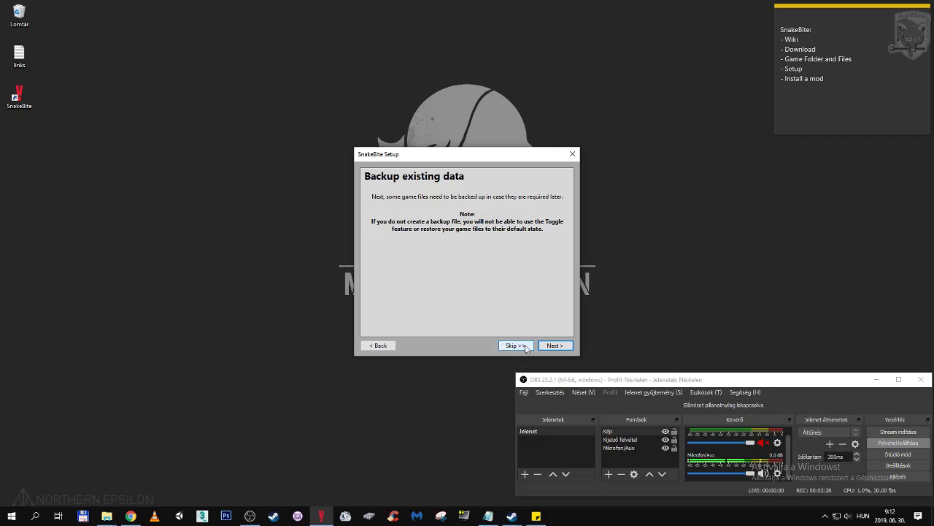
click(560, 349)
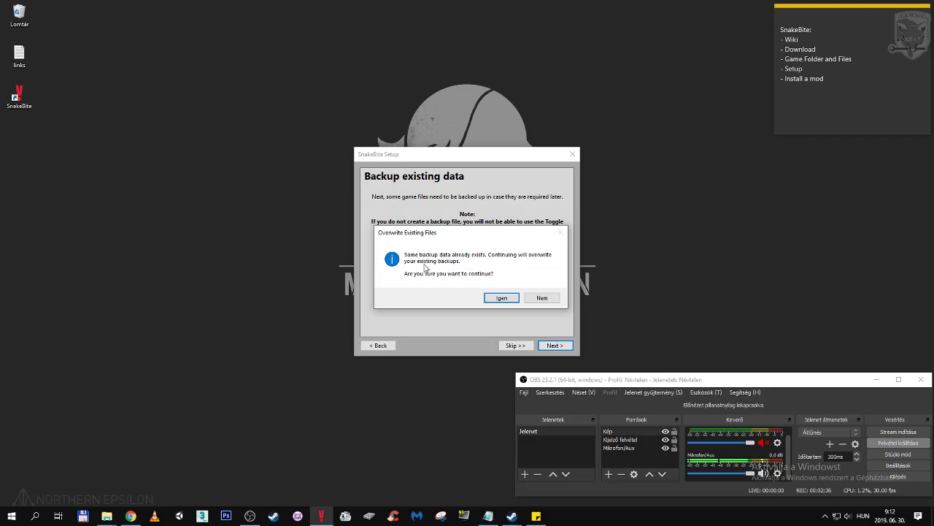
click(508, 300)
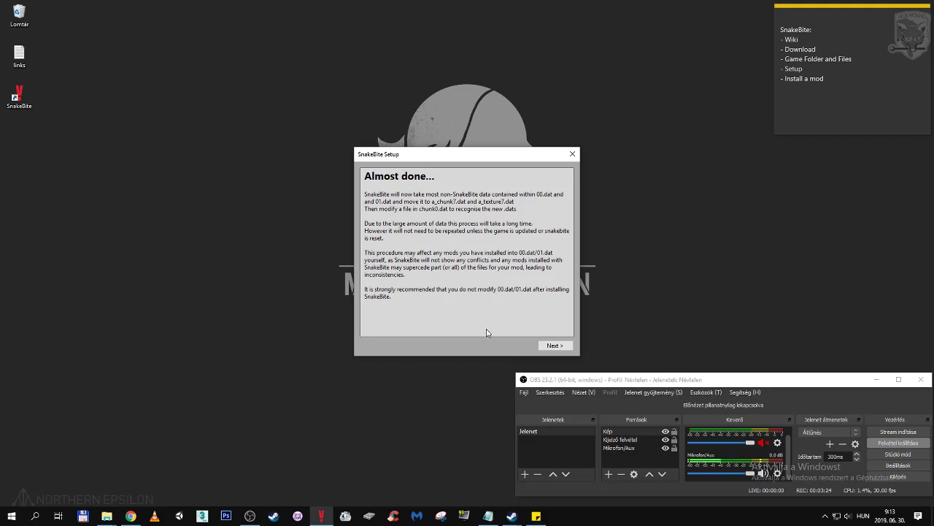
click(556, 346)
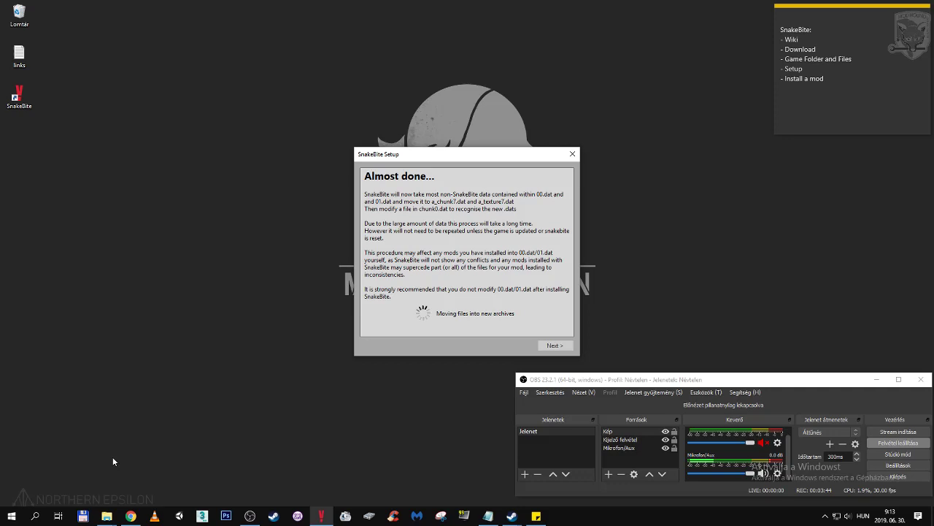
Switch to the MGS_TPP folder in File Explorer and examine the master folder
click(107, 516)
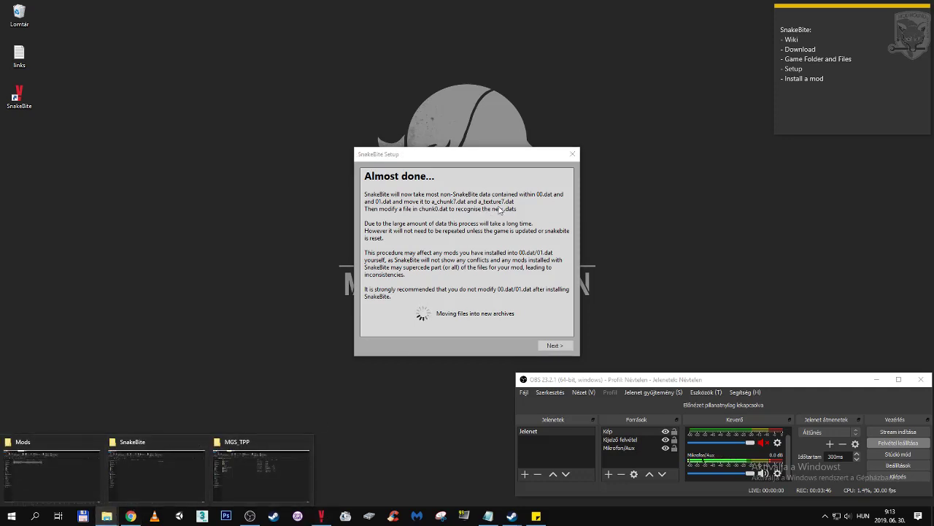
click(278, 478)
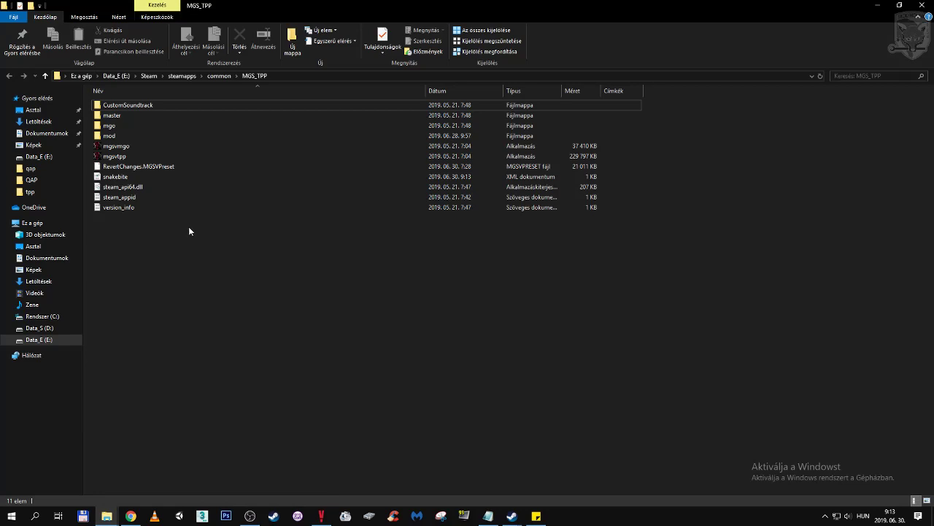
right_click(170, 116)
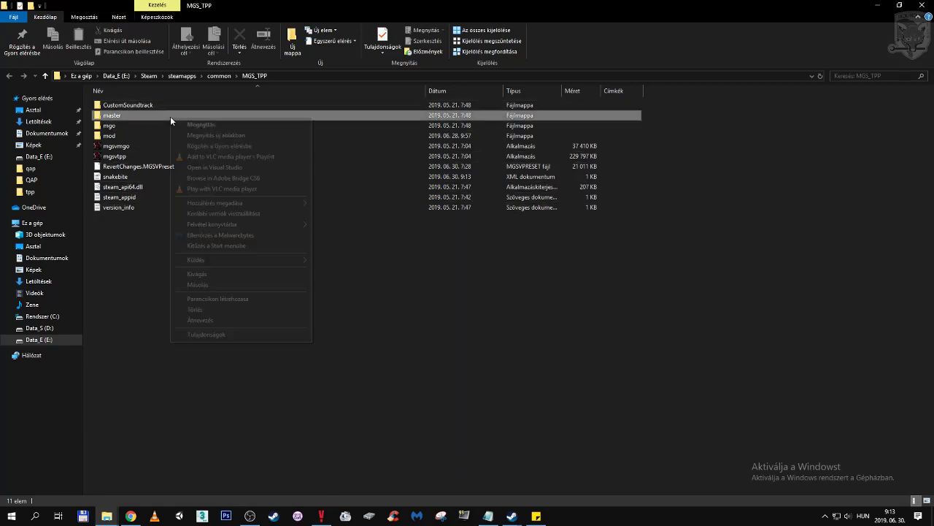
click(174, 119)
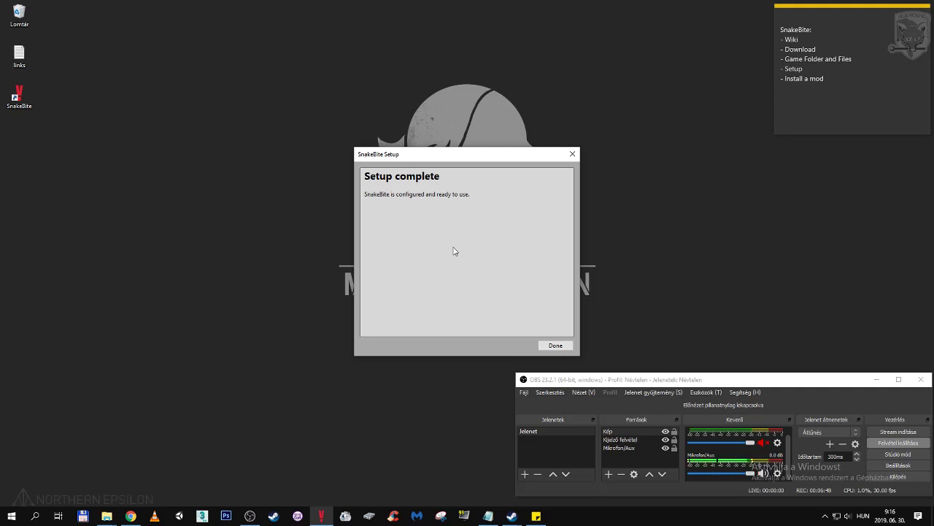
Finish the SnakeBite setup and review the MGSV installation path, tools and mod toggle in its settings
click(557, 347)
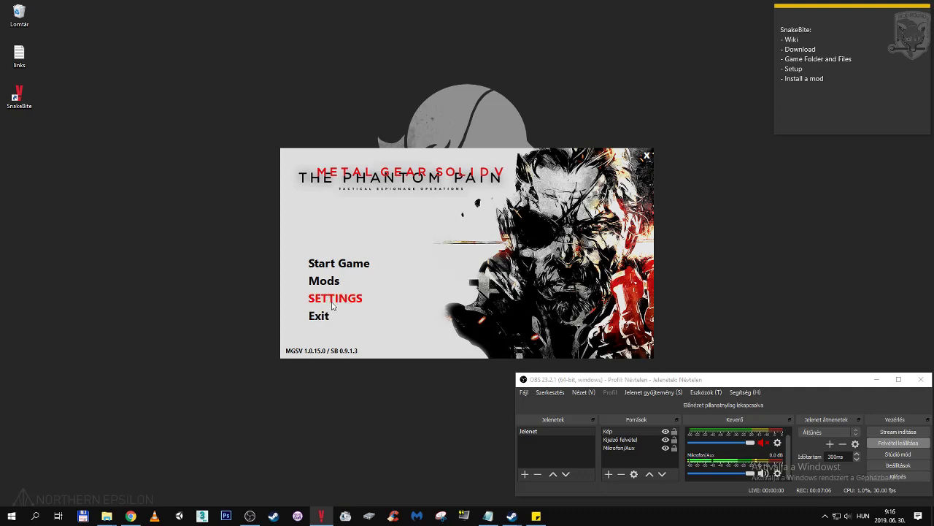
click(332, 303)
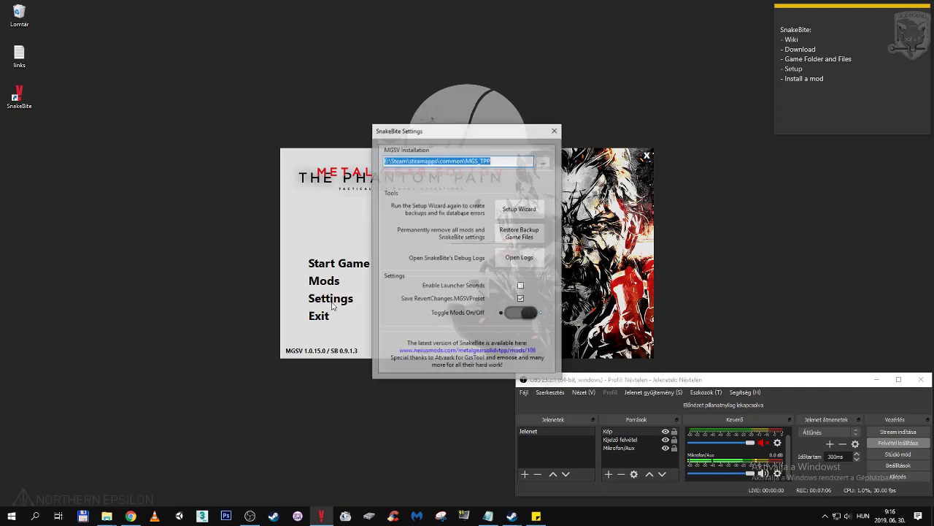
click(502, 164)
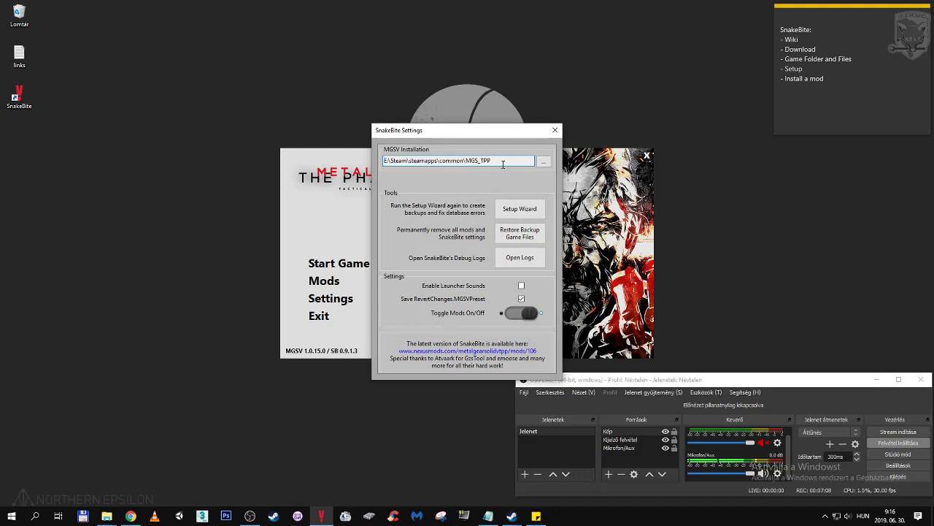
click(513, 265)
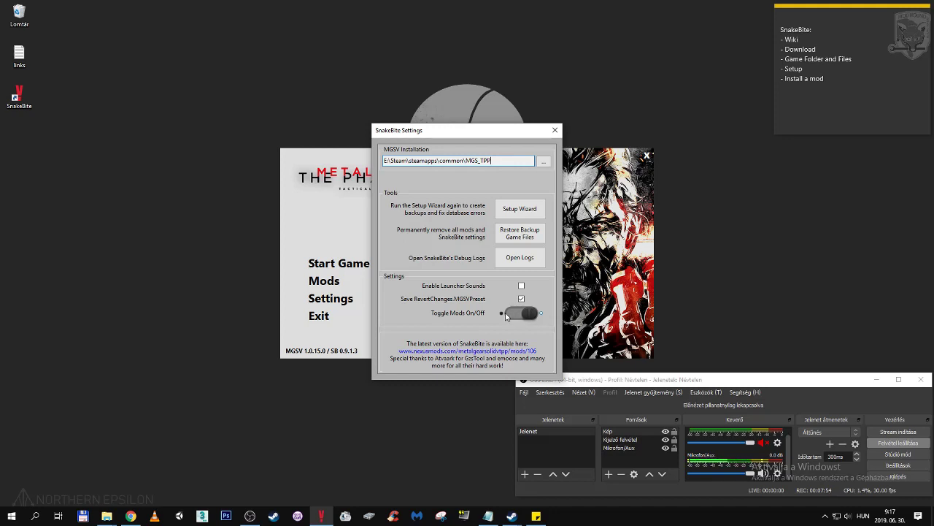
click(555, 130)
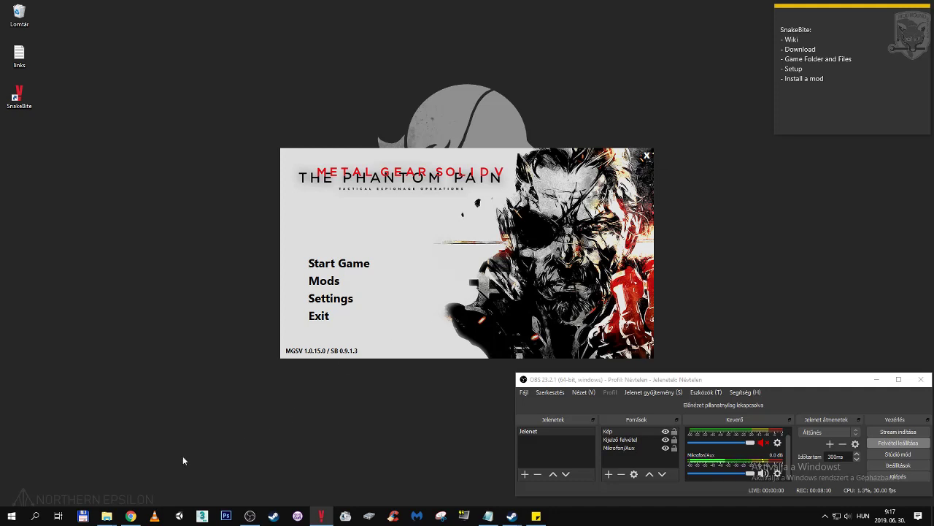
Switch to Chrome, find the Infinite Heaven mod on Nexus Mods, and examine its downloadable files
click(130, 515)
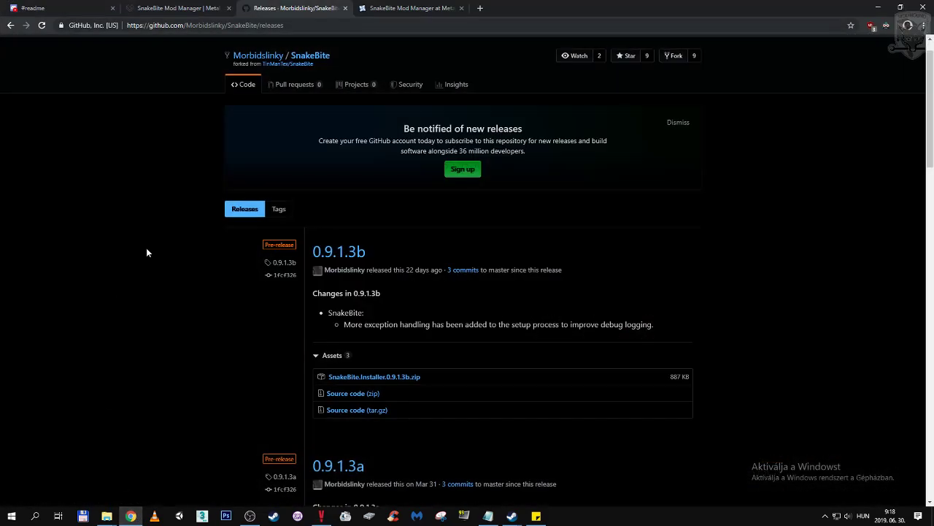
click(398, 9)
click(581, 75)
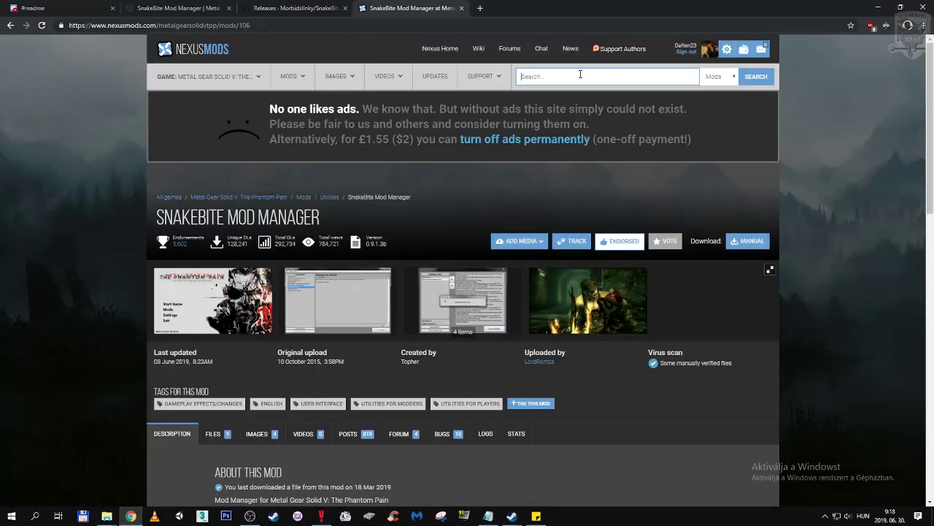
text(I)
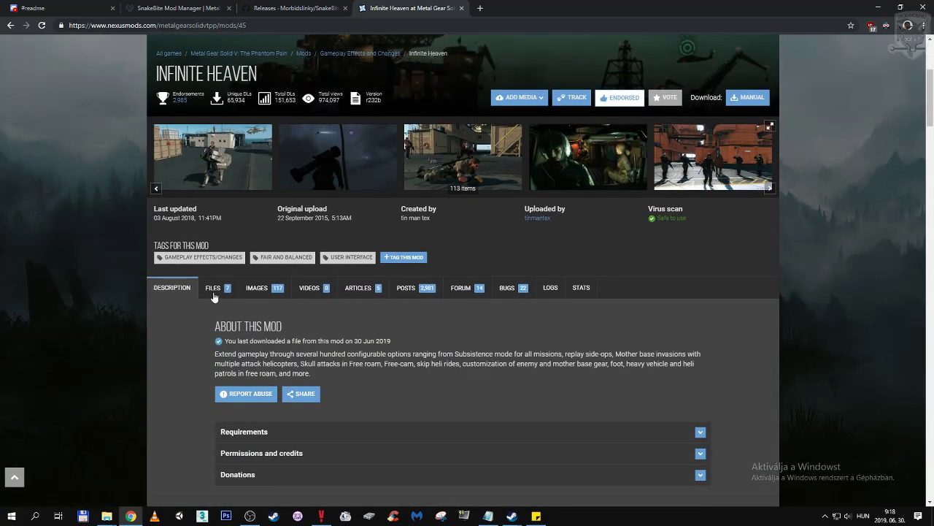
click(214, 293)
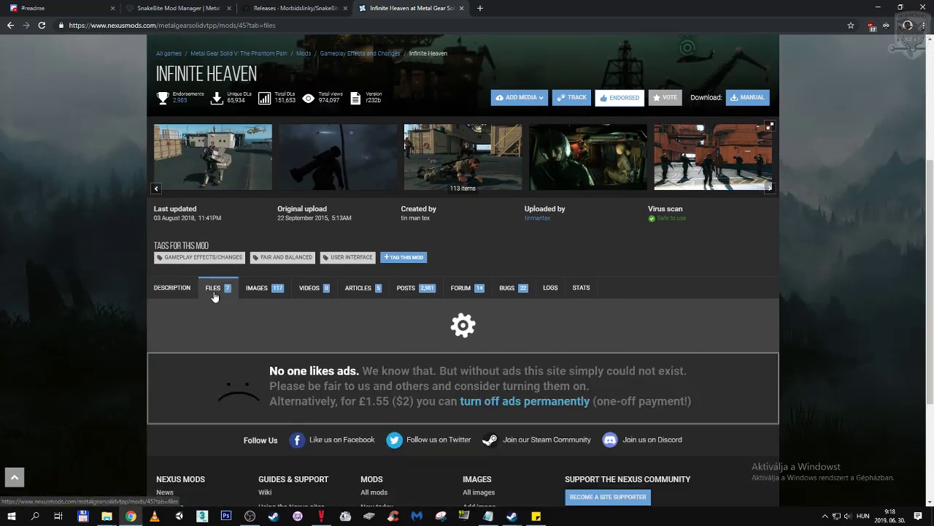
scroll(215, 292, down, 2)
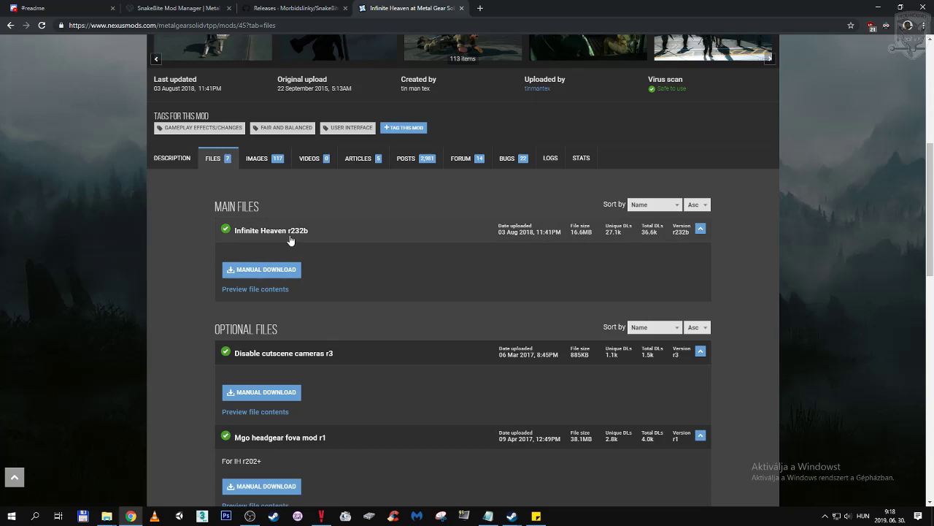
scroll(310, 245, up, 2)
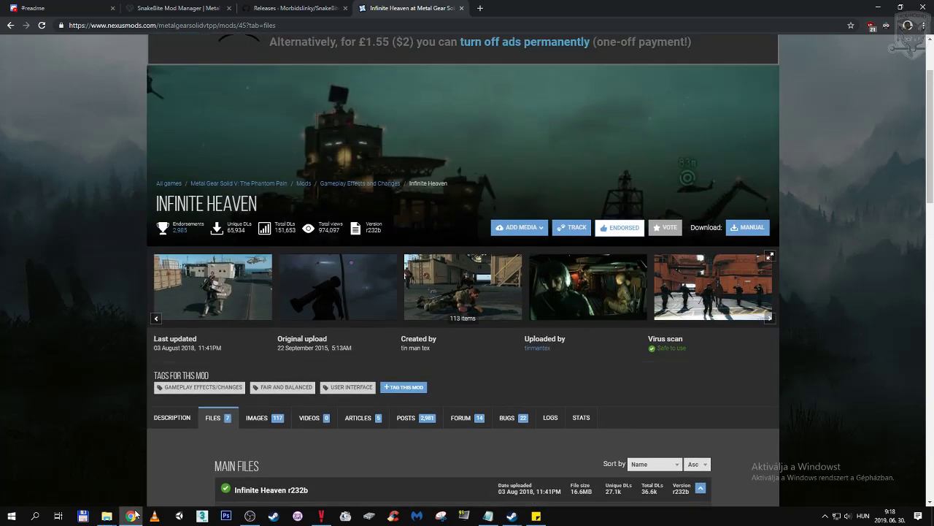
click(130, 516)
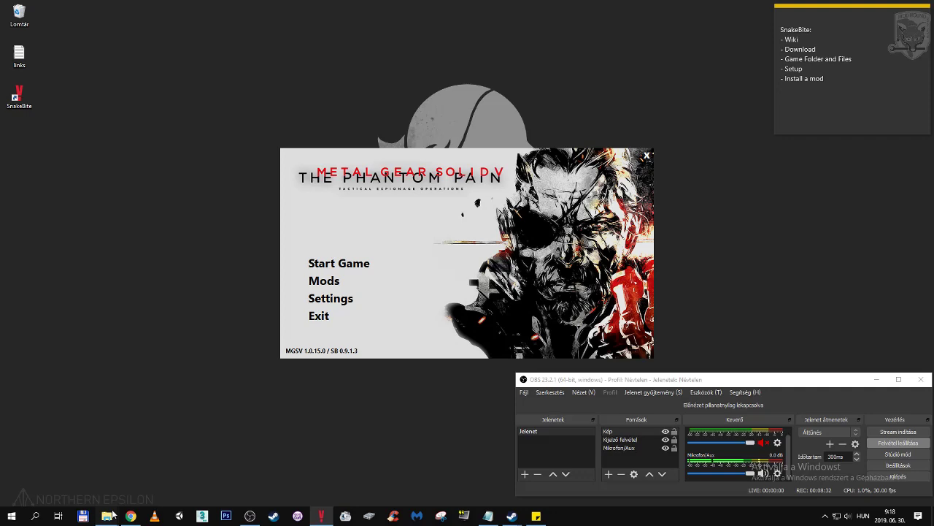
Switch to the Mods folder in File Explorer, open the Infinite Heaven r232b archive and check its docs folder
mouse_move(109, 515)
click(78, 473)
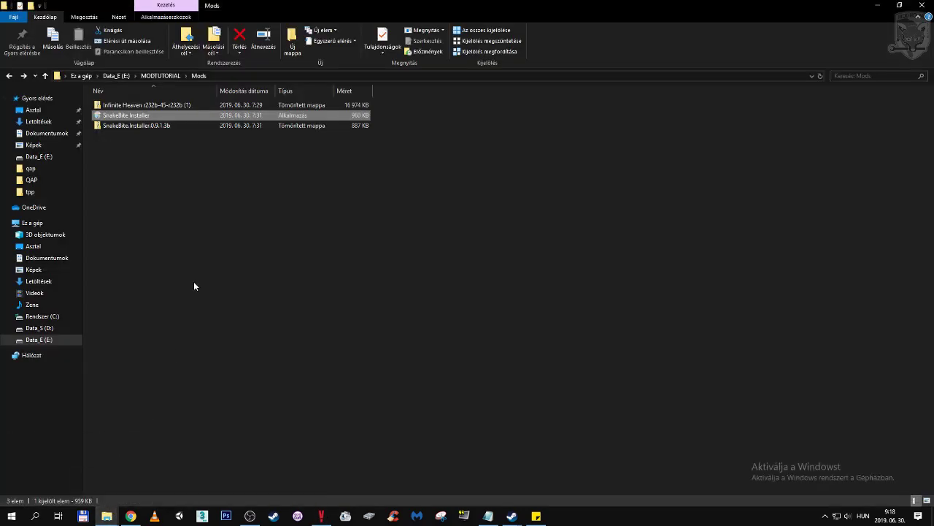
double_click(198, 105)
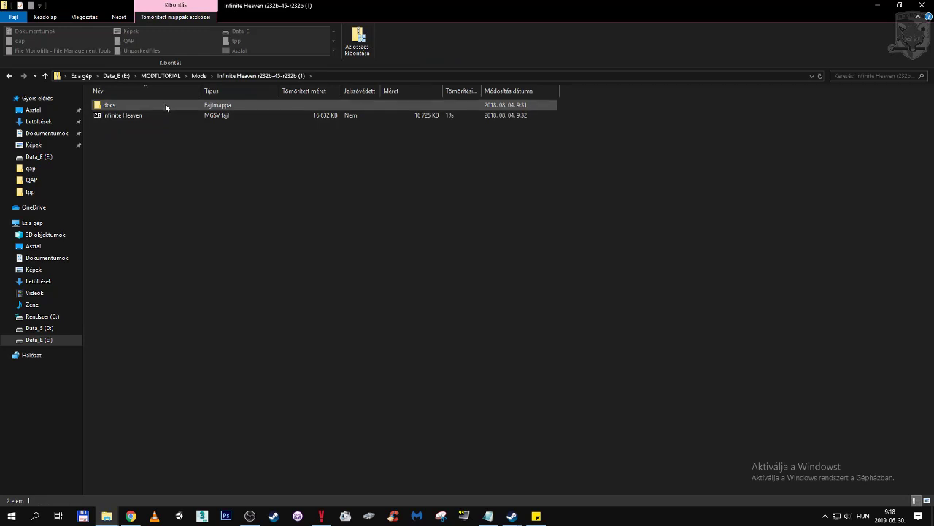
double_click(164, 105)
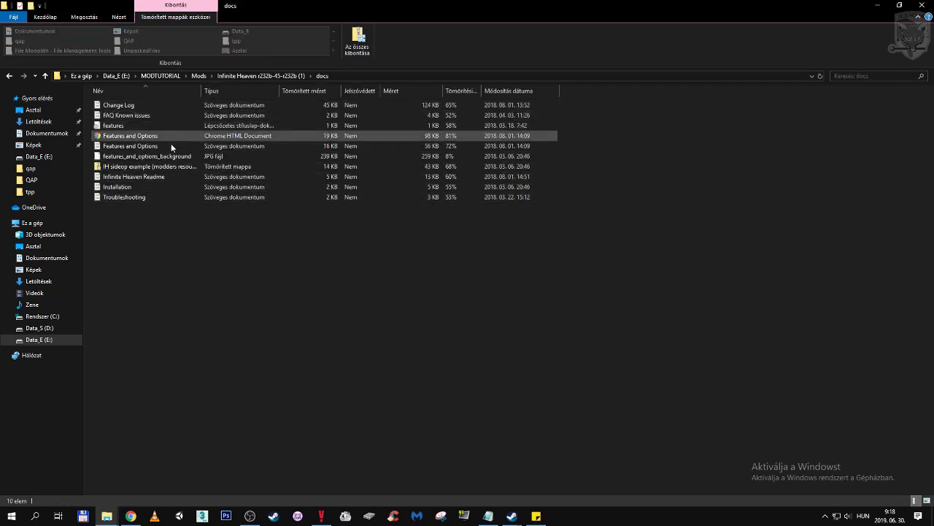
click(9, 76)
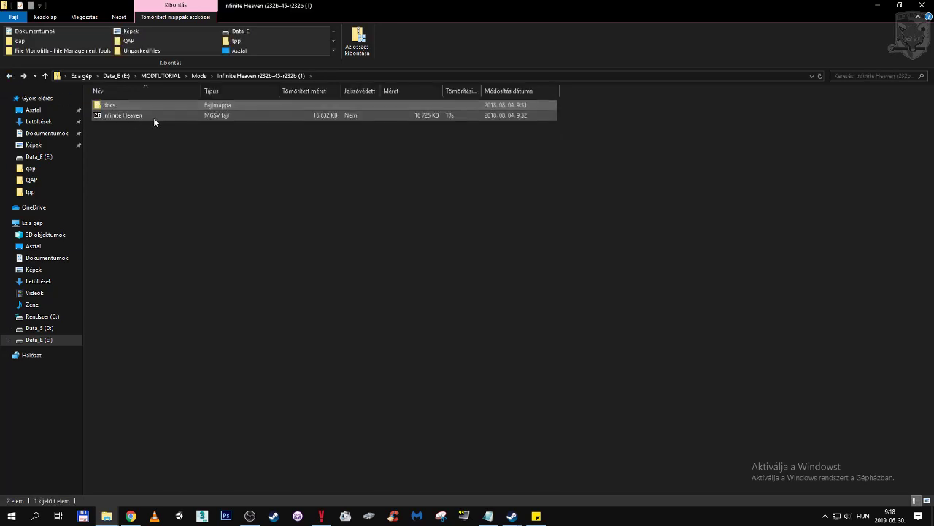
Copy the Infinite Heaven MGSV file from the archive into the Mods folder
right_click(153, 117)
click(167, 150)
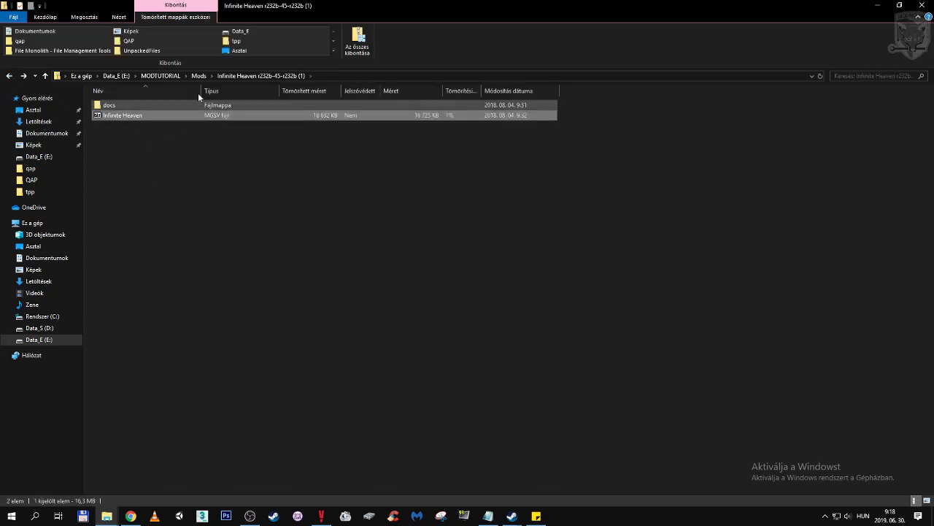
click(199, 76)
right_click(223, 194)
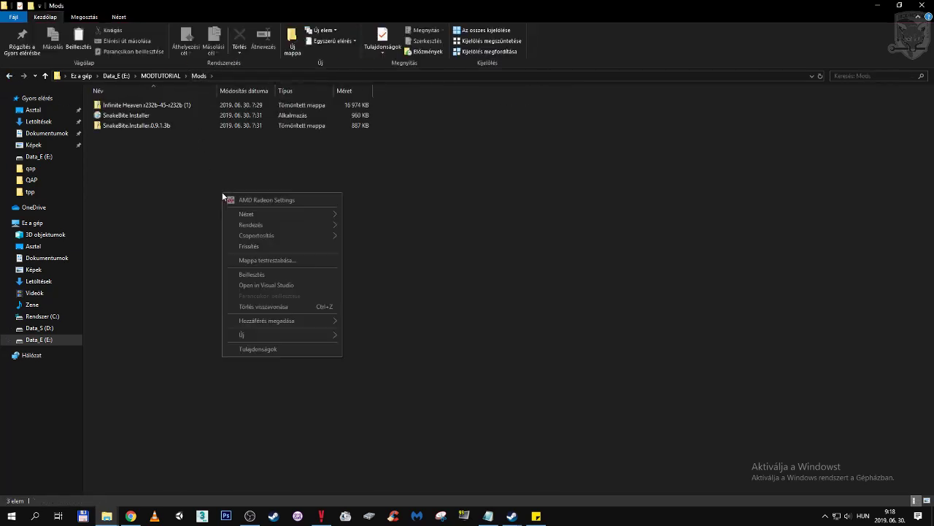
click(248, 274)
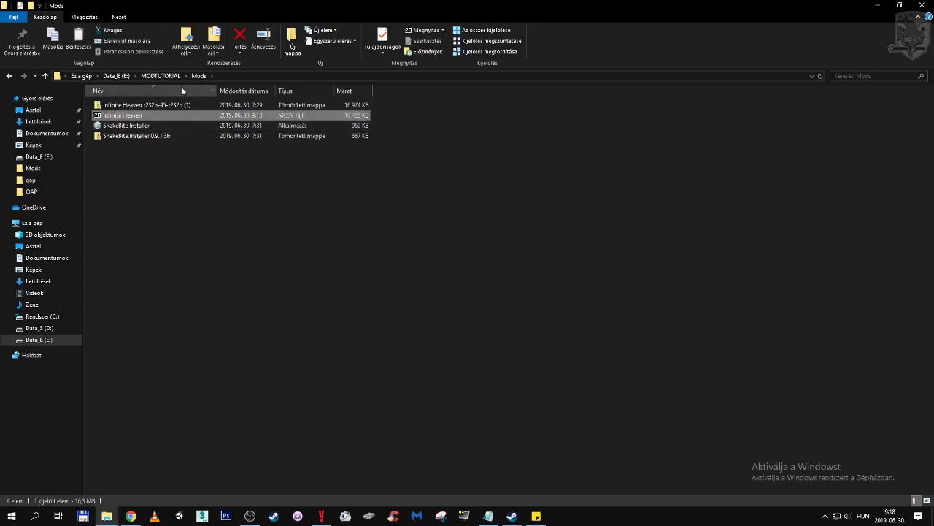
Copy the full path of the Mods folder and return to the SnakeBite launcher
click(246, 76)
key(ctrl+c)
right_click(246, 76)
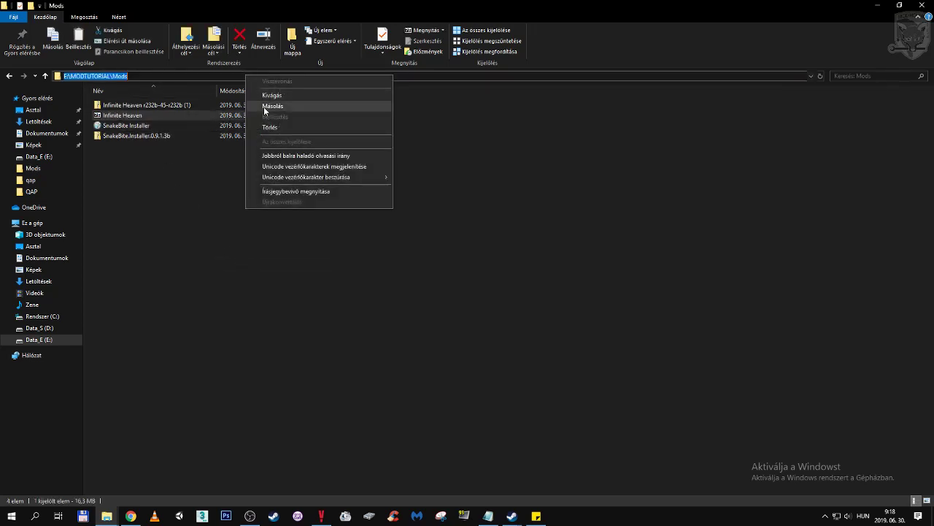
click(265, 107)
click(228, 192)
click(165, 115)
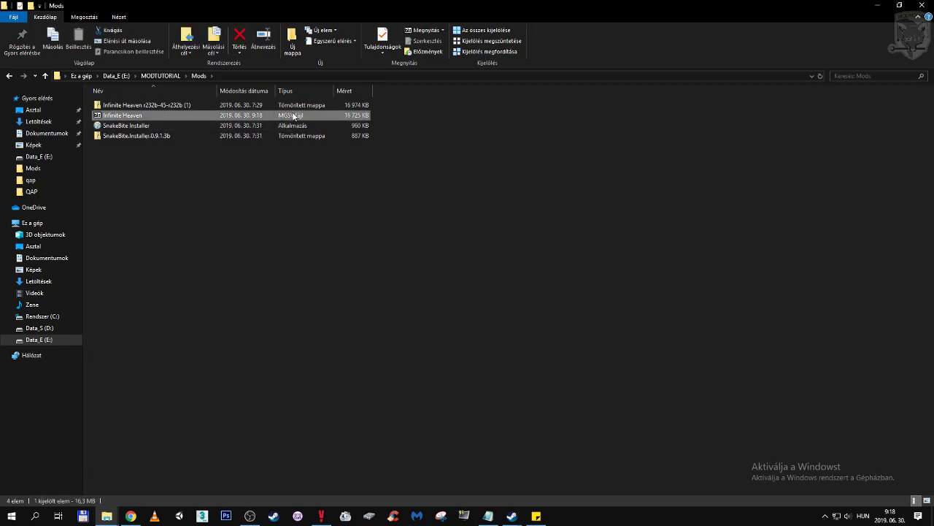
click(877, 5)
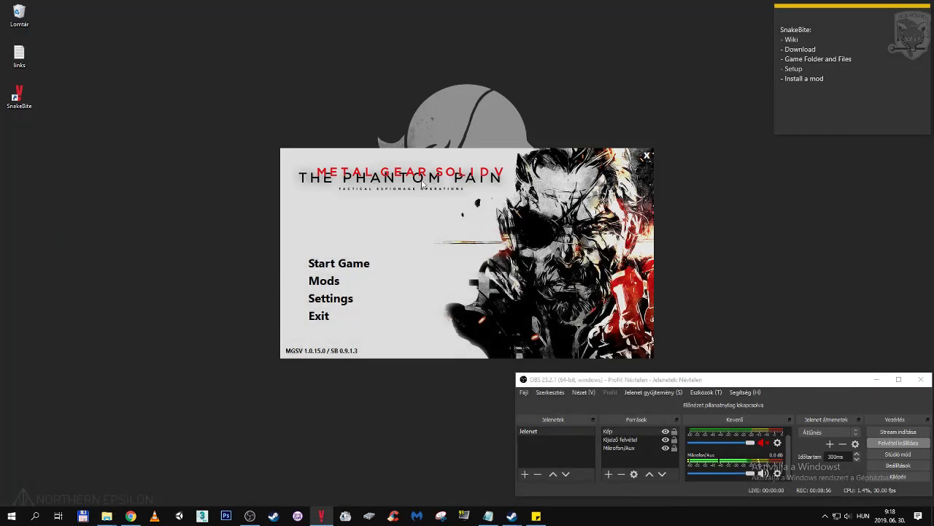
Open SnakeBite's mod manager and load the Infinite Heaven MGSV file from E:\MODTUTORIAL\Mods for installation
click(330, 281)
drag(164, 33, 452, 85)
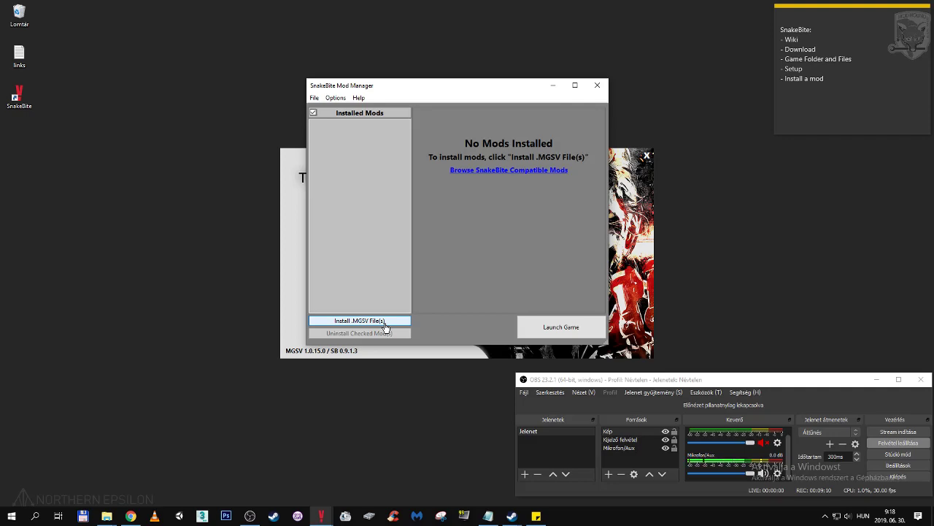
click(385, 327)
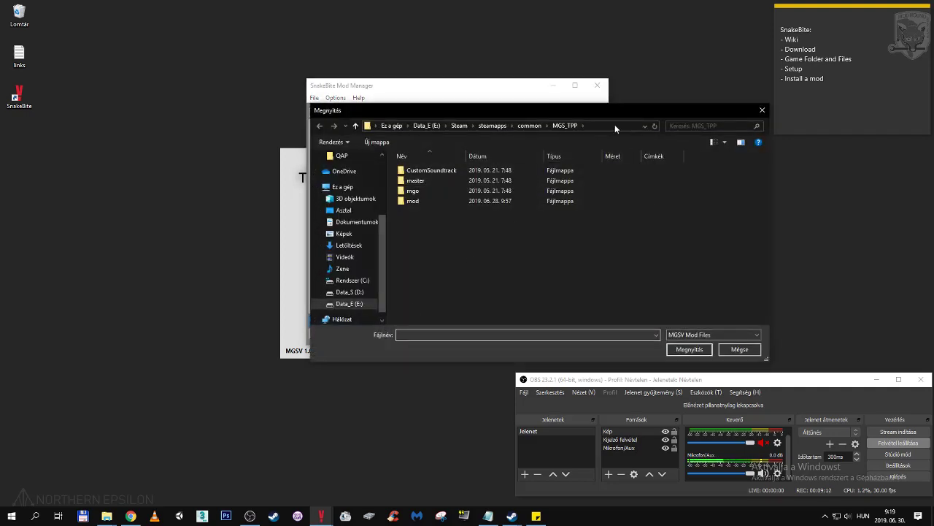
click(615, 129)
right_click(614, 129)
click(644, 167)
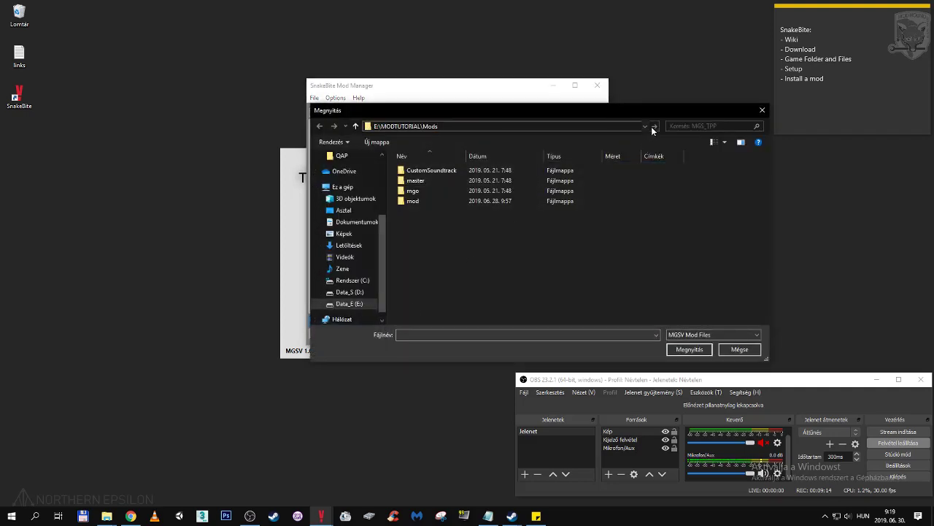
click(651, 126)
click(459, 170)
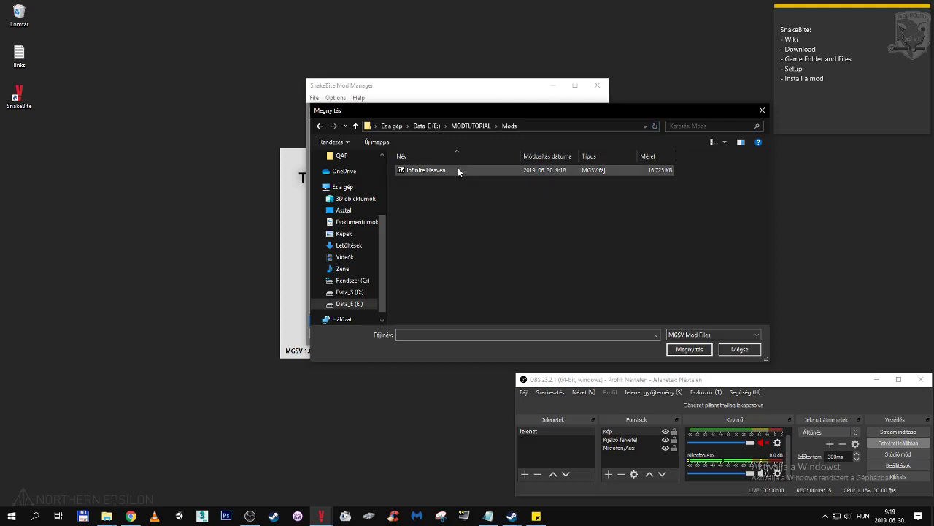
click(689, 350)
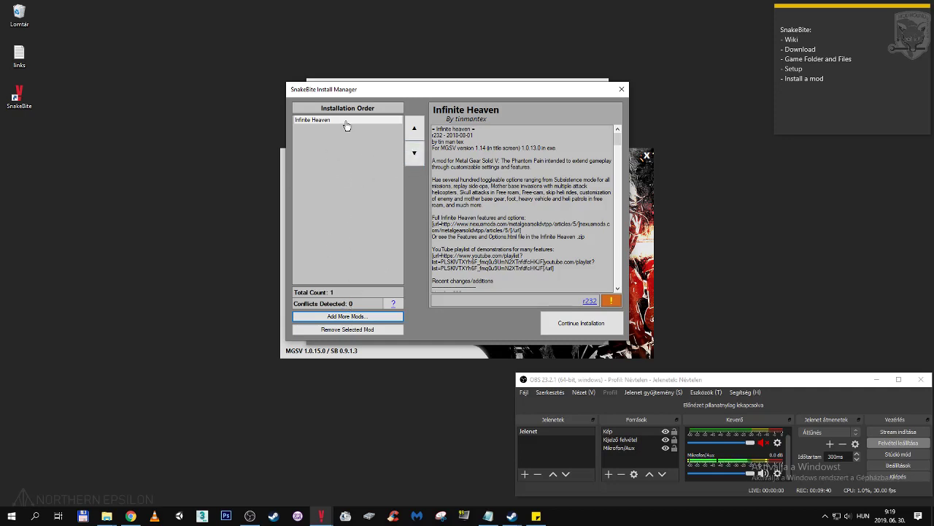
Review the Infinite Heaven mod's description, continue its installation and confirm the list of mods to install
scroll(490, 149, down, 1)
scroll(489, 149, down, 2)
mouse_move(617, 140)
mouse_down()
mouse_move(621, 191)
mouse_move(618, 136)
mouse_up()
click(575, 326)
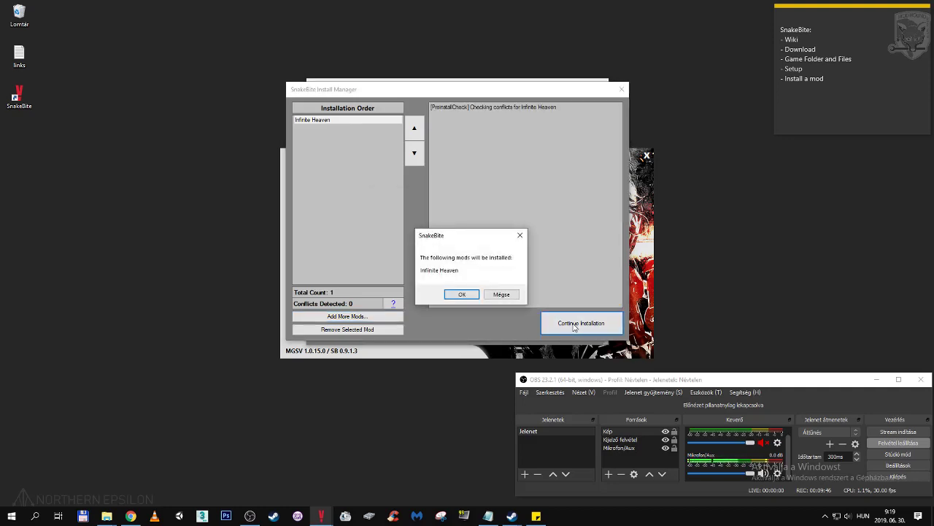
click(462, 295)
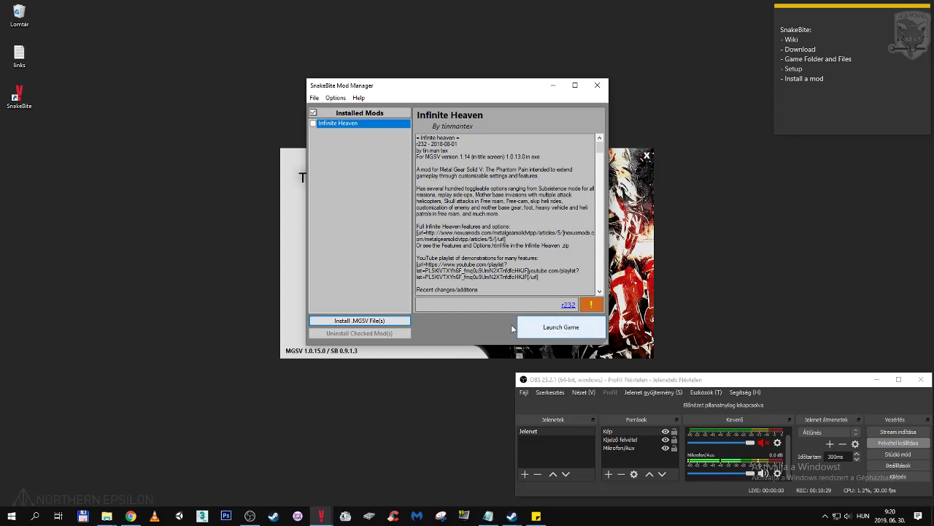
Switch to Steam and open the options of METAL GEAR SOLID V: THE PHANTOM PAIN in the library
click(511, 516)
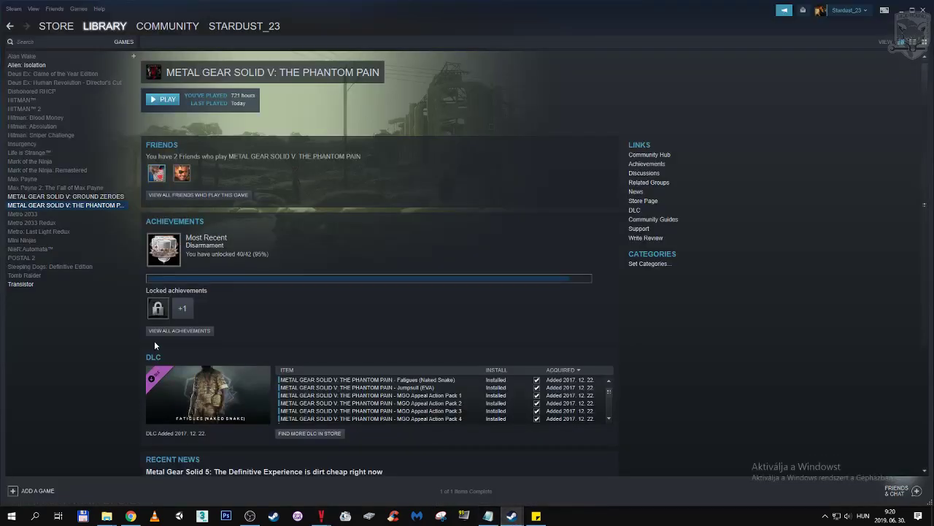
right_click(81, 207)
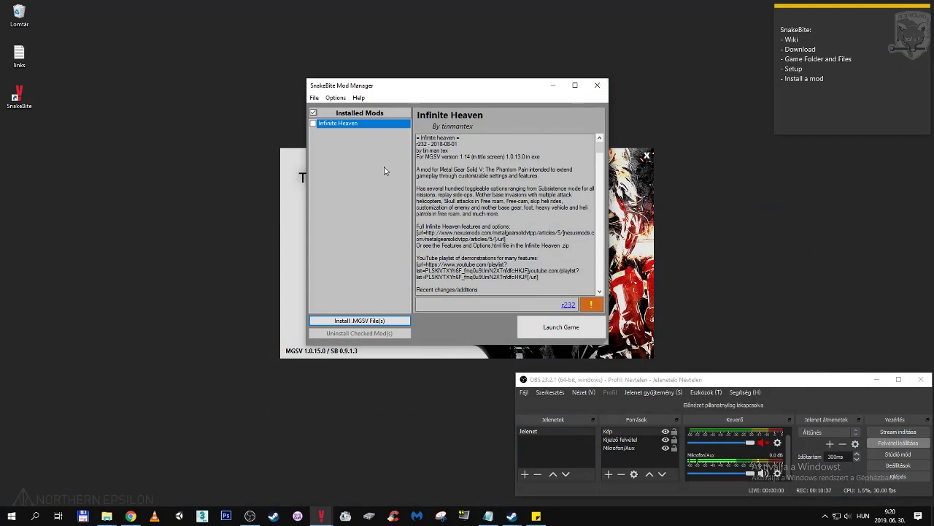
Mark Infinite Heaven in SnakeBite's mod manager, uninstall it and confirm the removal
click(313, 123)
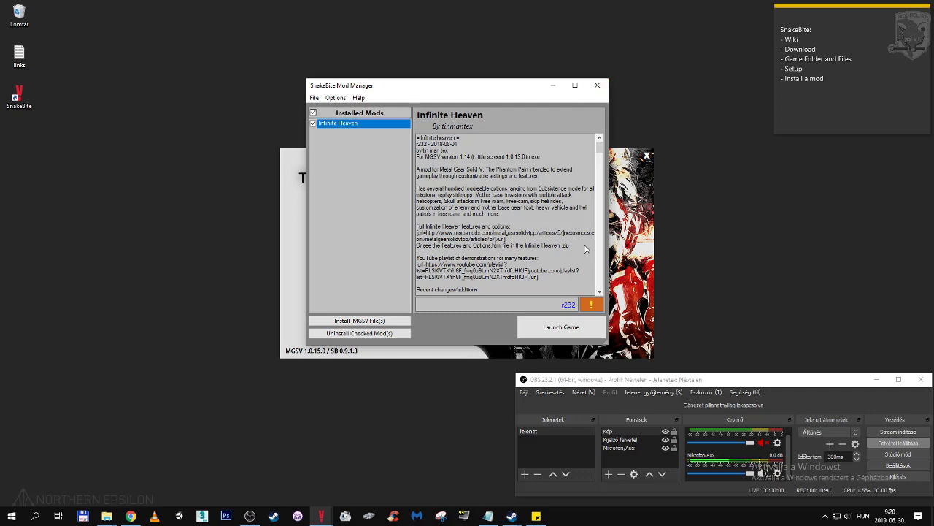
click(598, 86)
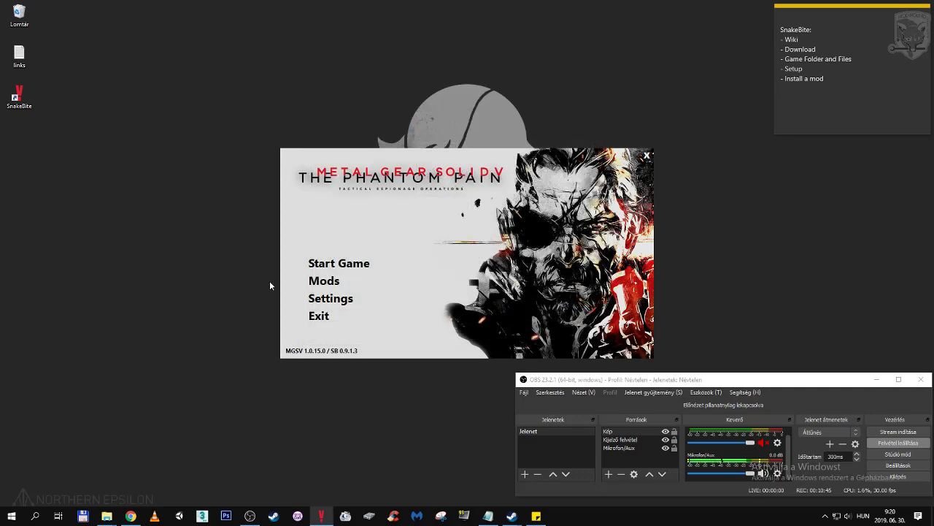
click(333, 281)
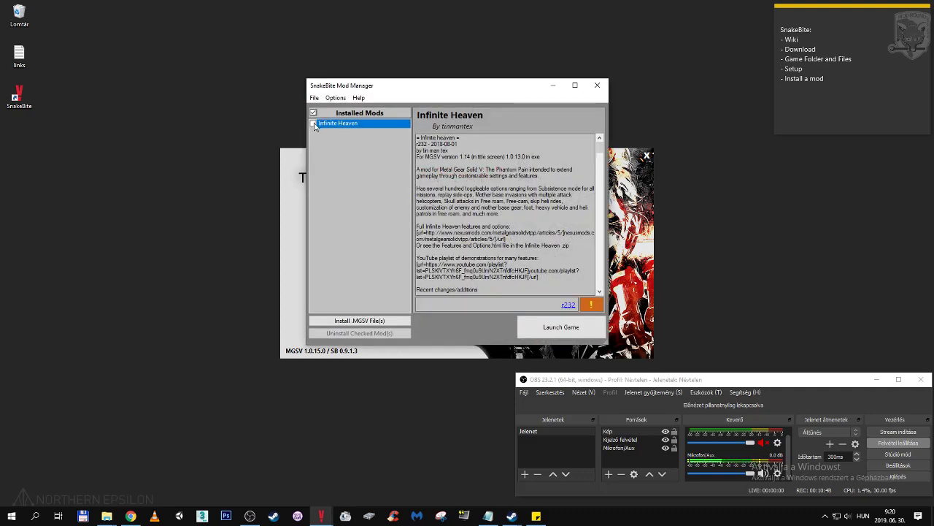
click(314, 124)
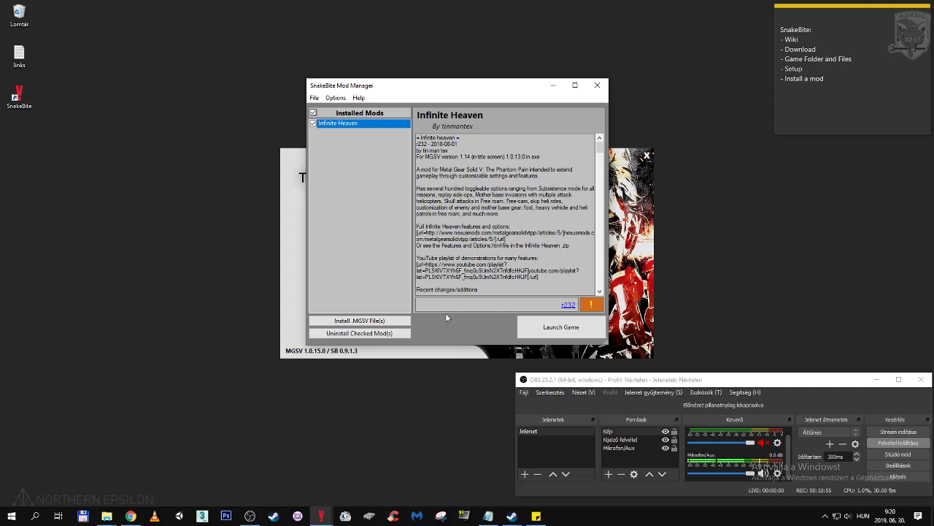
click(381, 340)
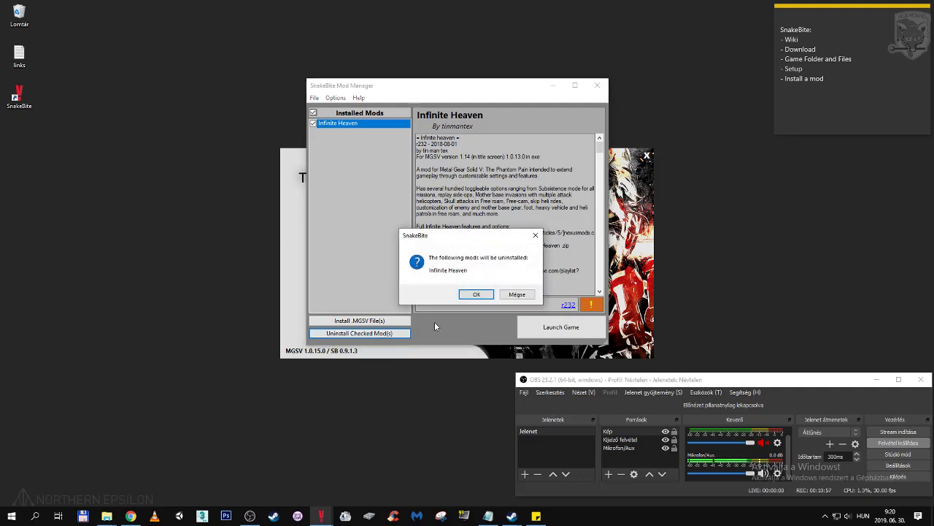
click(475, 295)
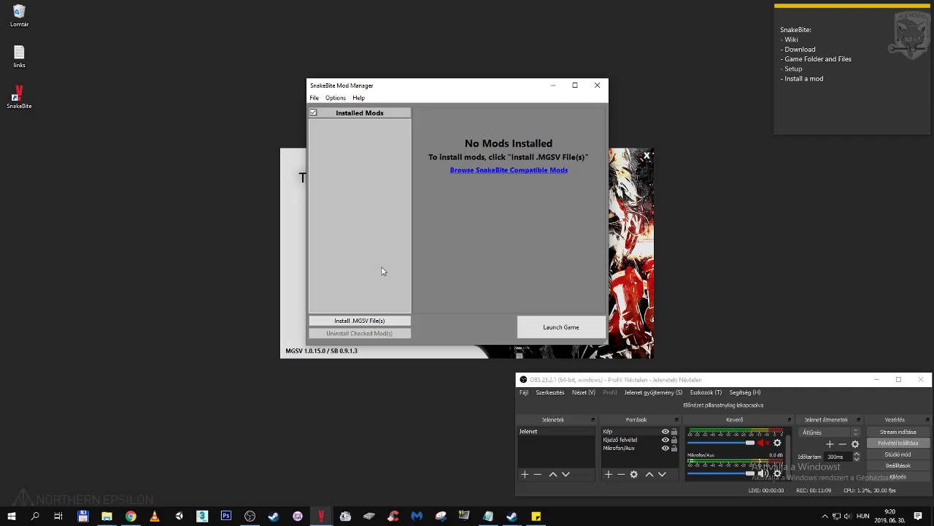
Load the Infinite Heaven MGSV file from the Mods folder again and install it
click(394, 320)
click(431, 170)
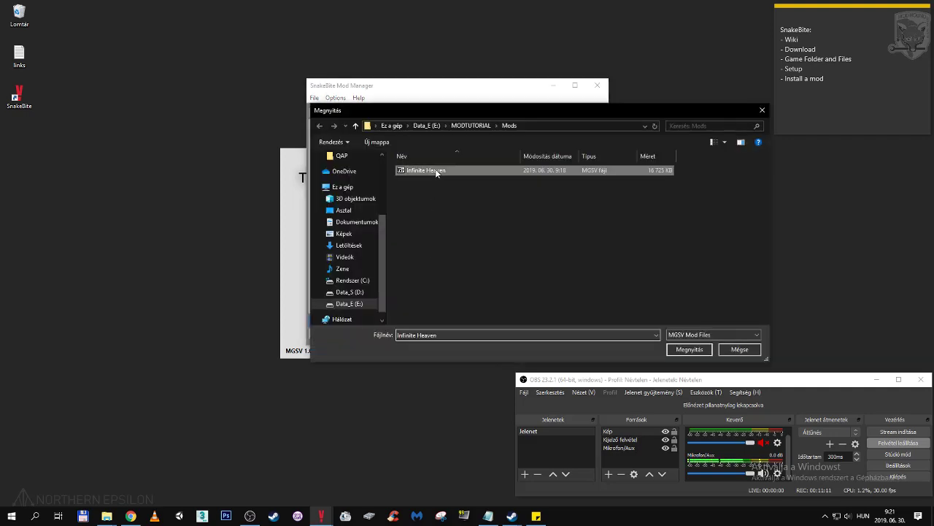
click(689, 349)
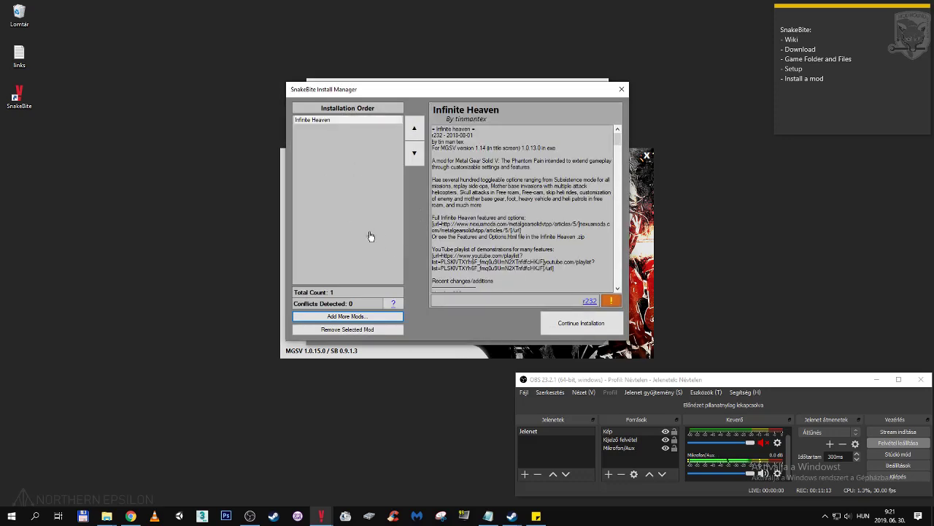
click(579, 329)
click(465, 296)
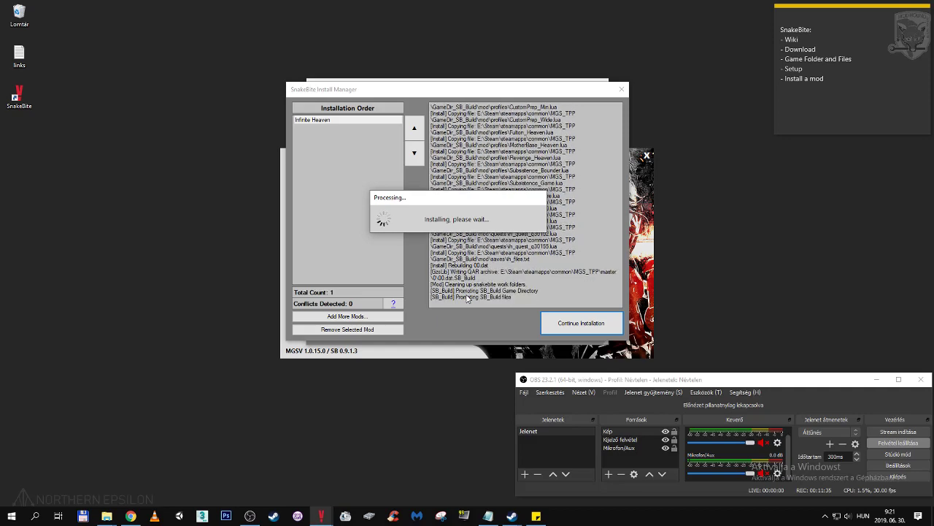
key(Return)
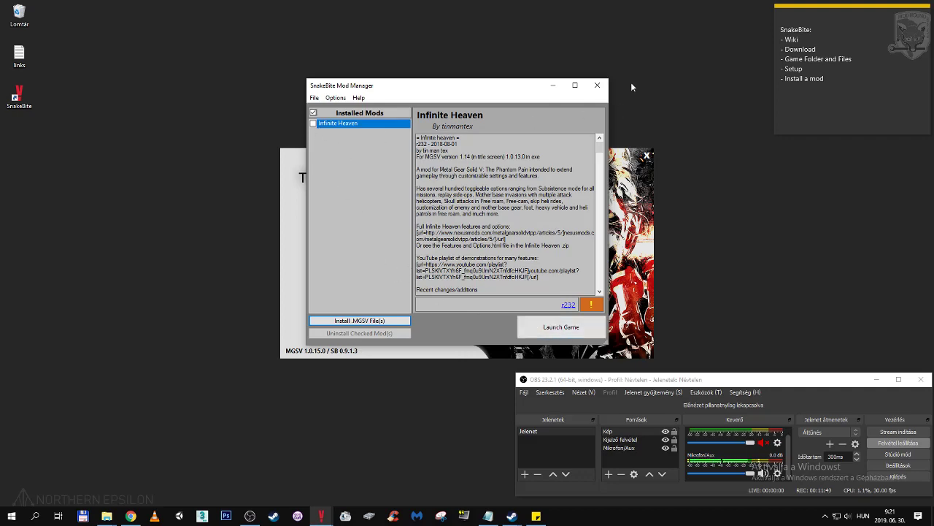
Close the mod manager, start the game from the SnakeBite launcher and continue the saved game
click(597, 85)
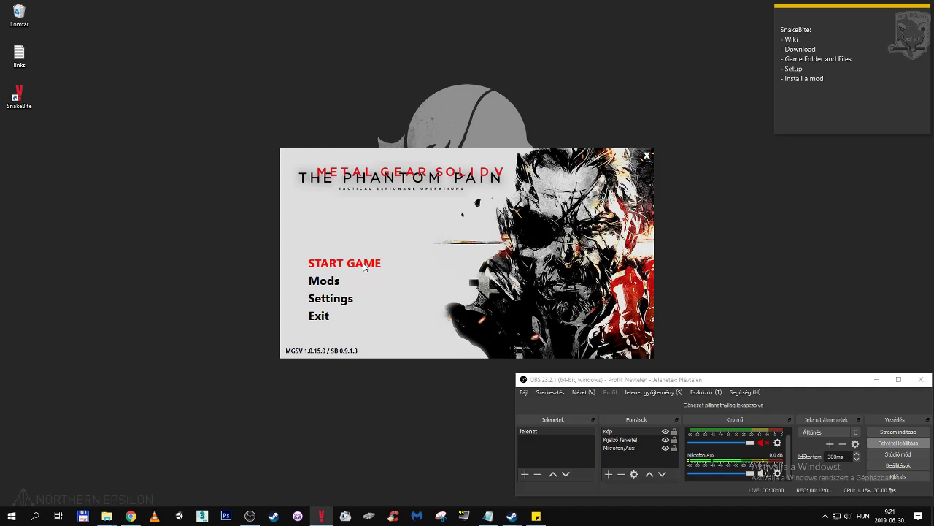
click(362, 264)
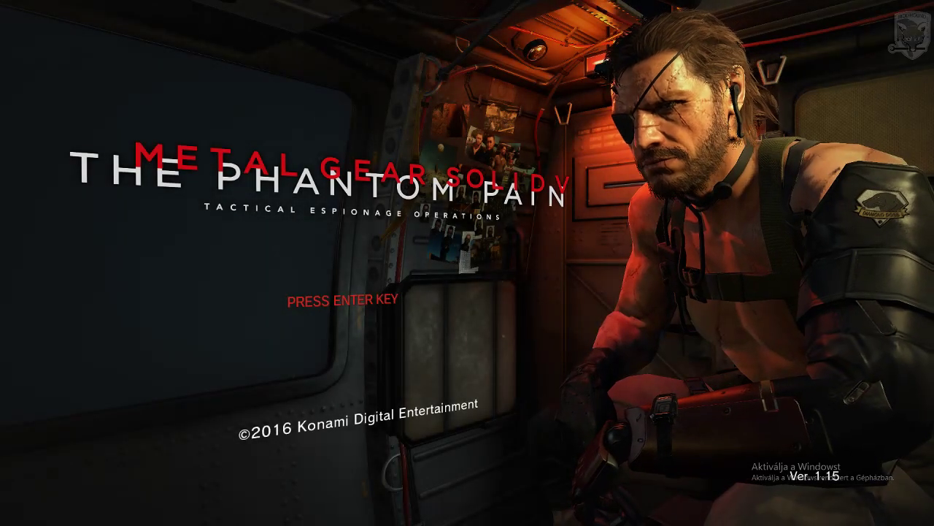
key(Return)
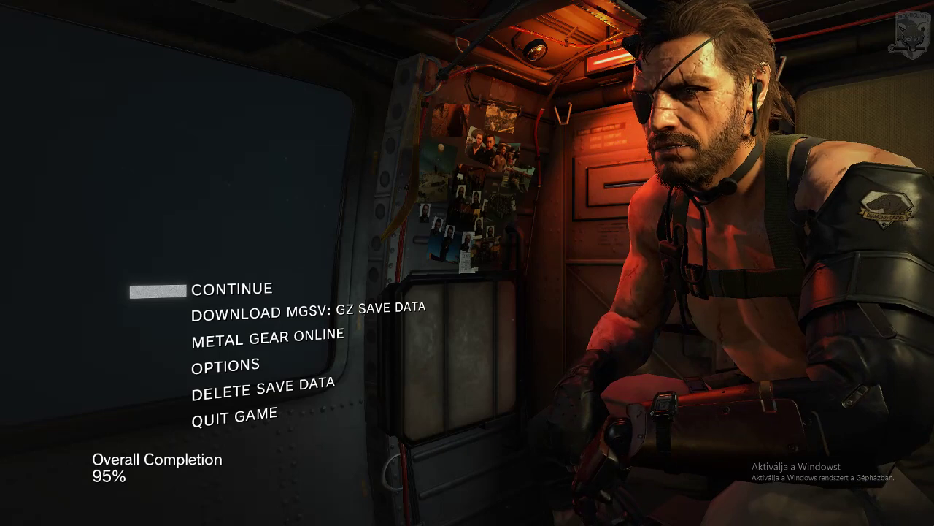
key(Return)
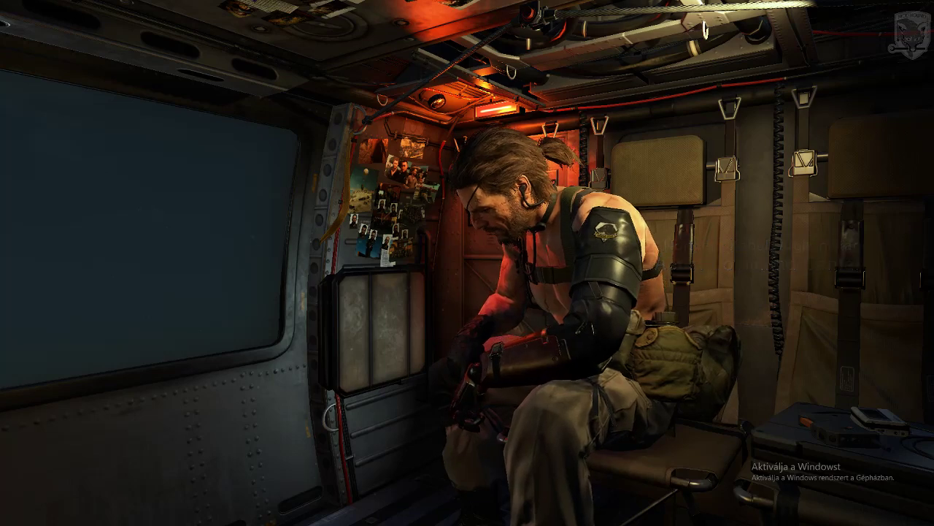
Open Infinite Heaven's in-game Safe-space menu inside the helicopter and look through its entries
key(F3)
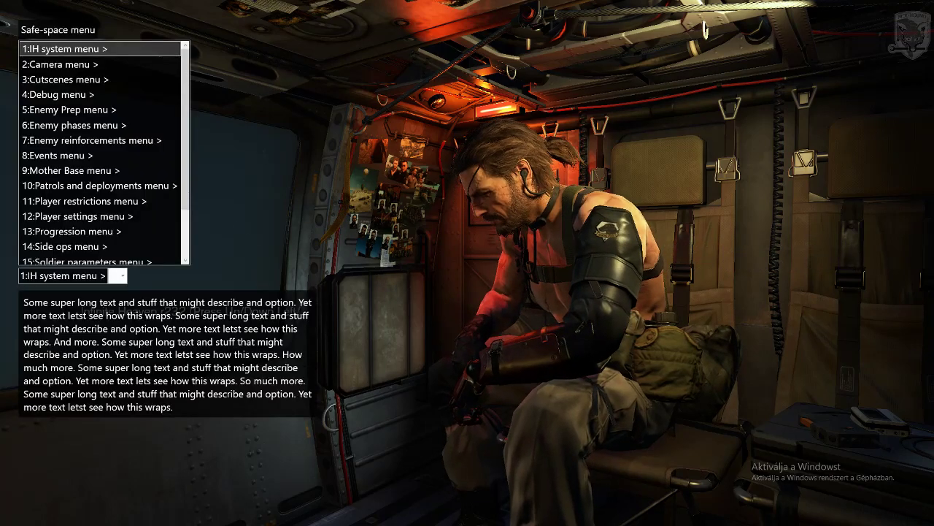
key(Down)
key(Up)
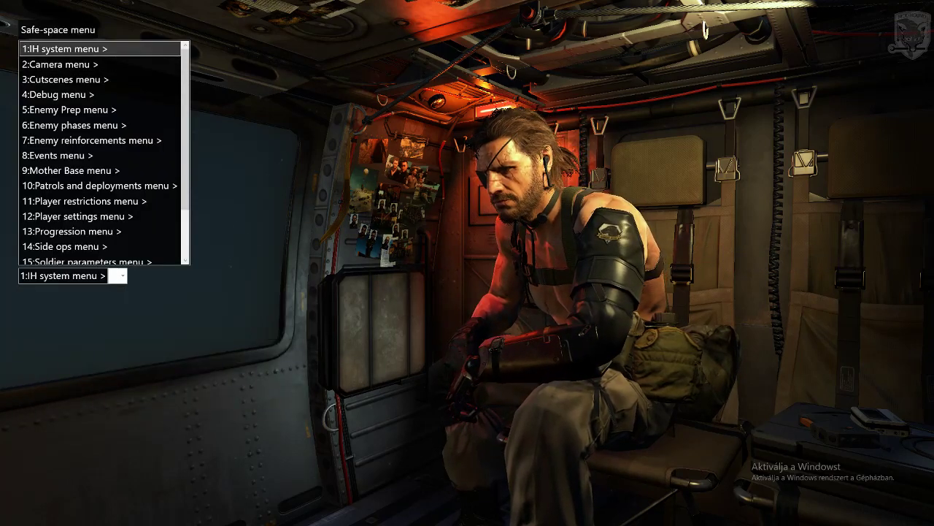
key(Up)
key(Down)
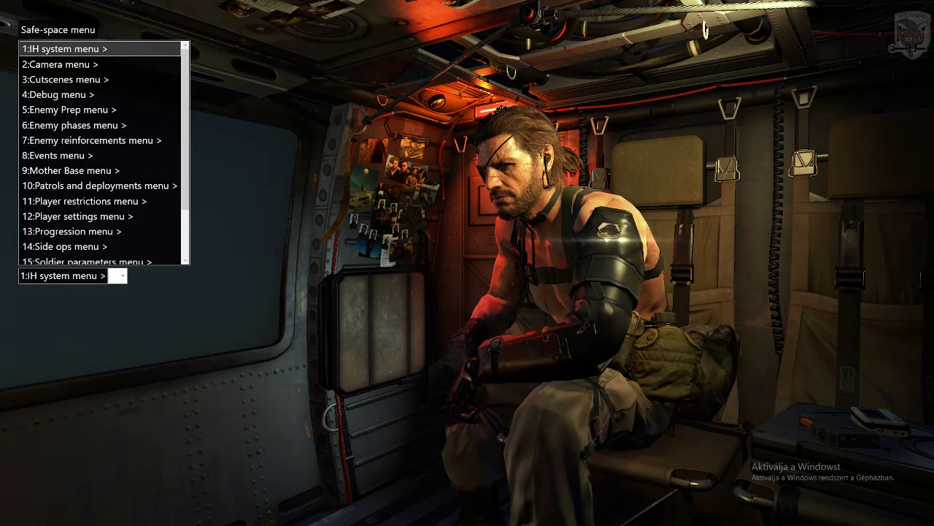
Pause the game and return to the title menu, confirming the choice
key(Escape)
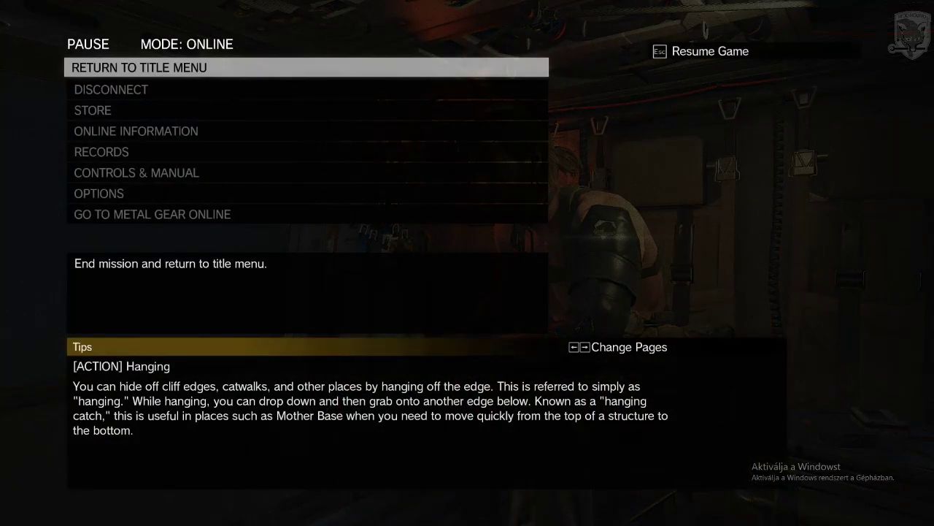
key(Return)
key(Left)
key(Return)
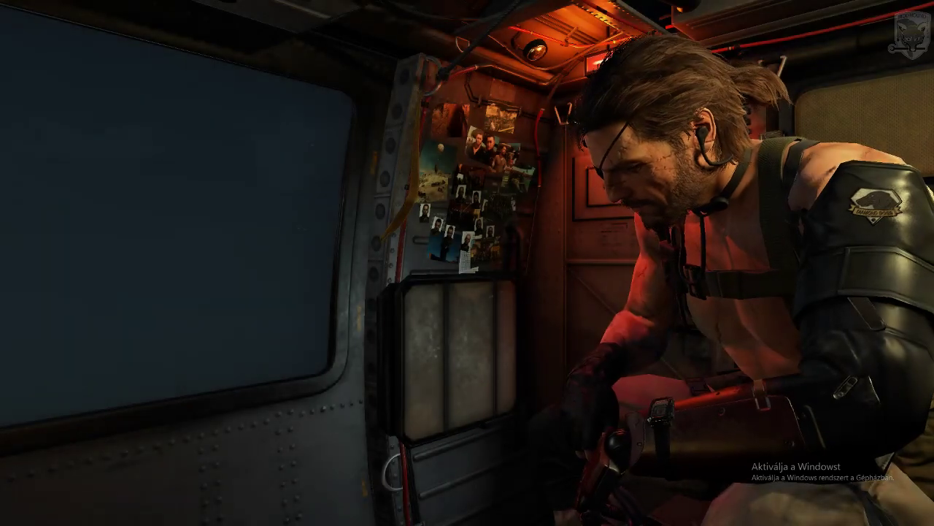
key(Down)
key(Down)
key(Down)
key(Down)
key(Return)
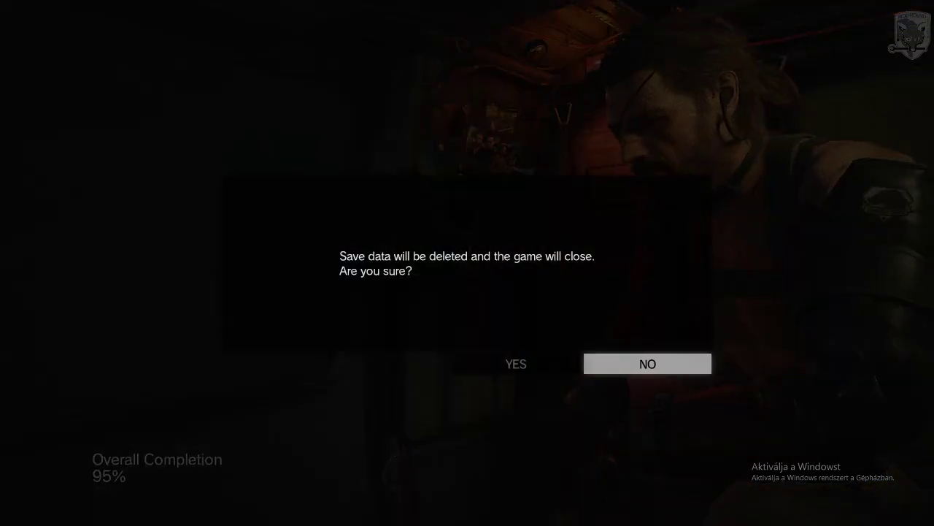
key(Return)
Quit the game from the title menu
key(Down)
key(Down)
key(Down)
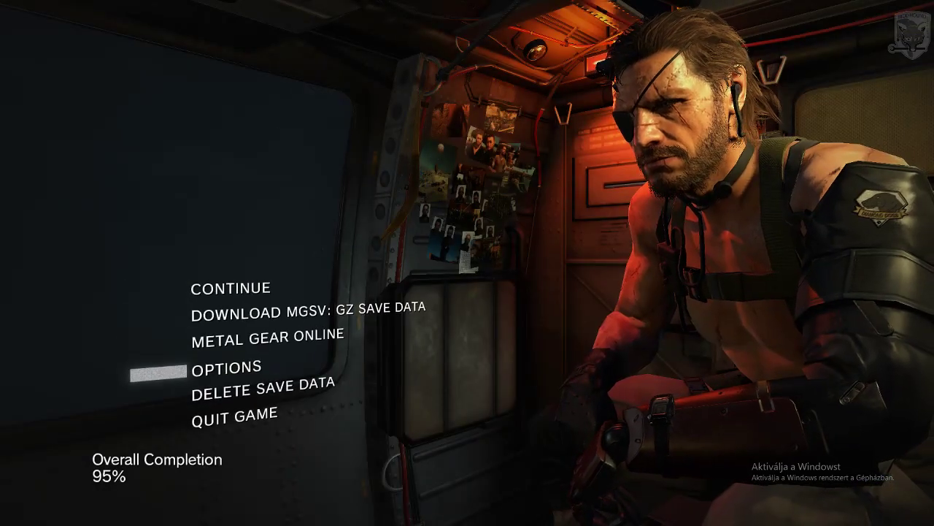